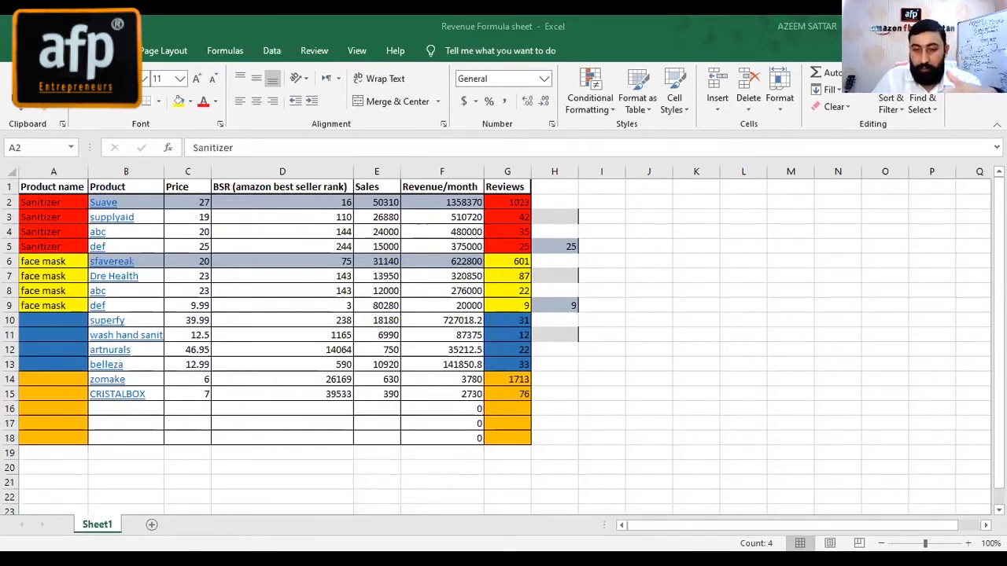
Replace the product name in cell B2 of the first Sanitizer row with Germ-x.
left_click(497, 479)
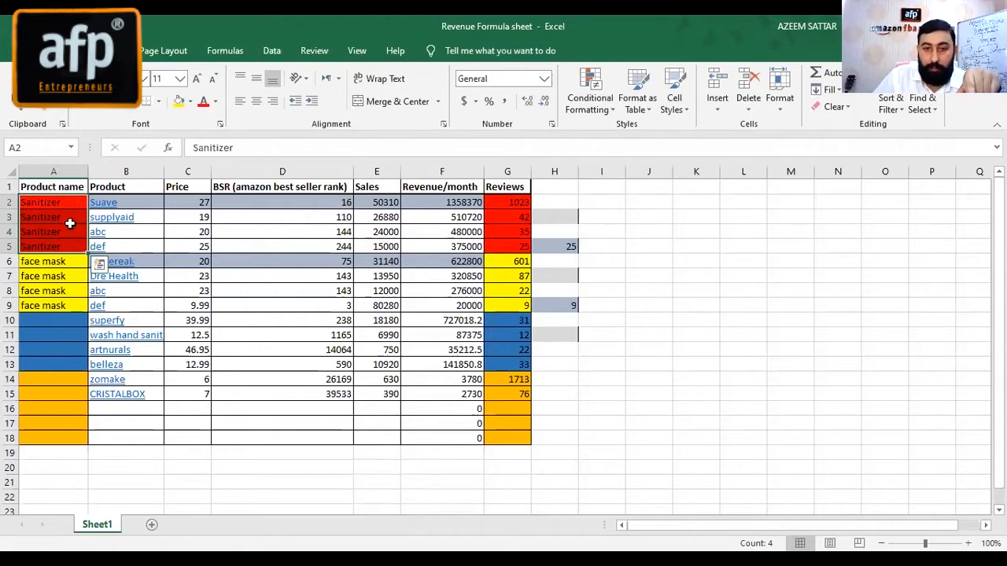
left_click(128, 203)
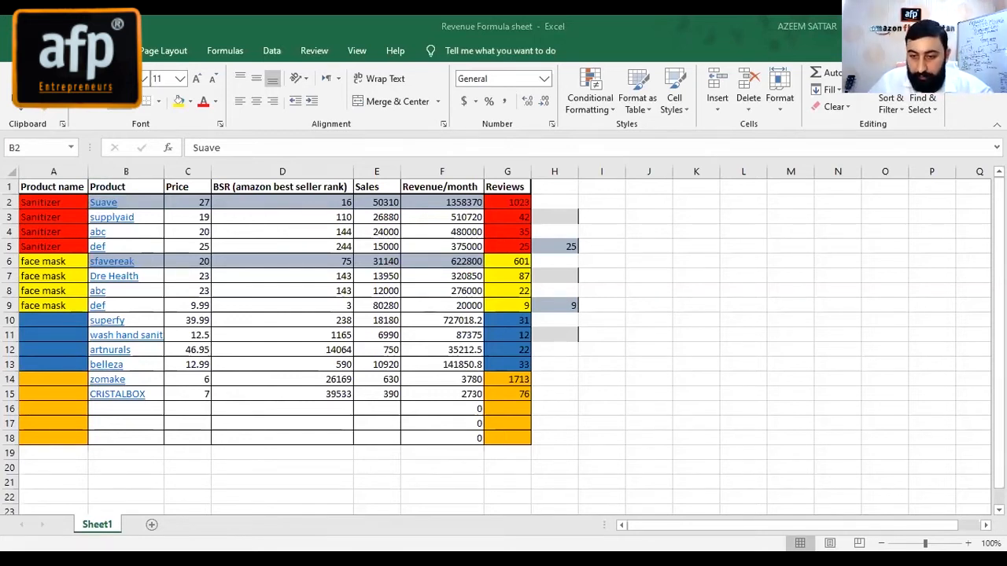
right_click(133, 197)
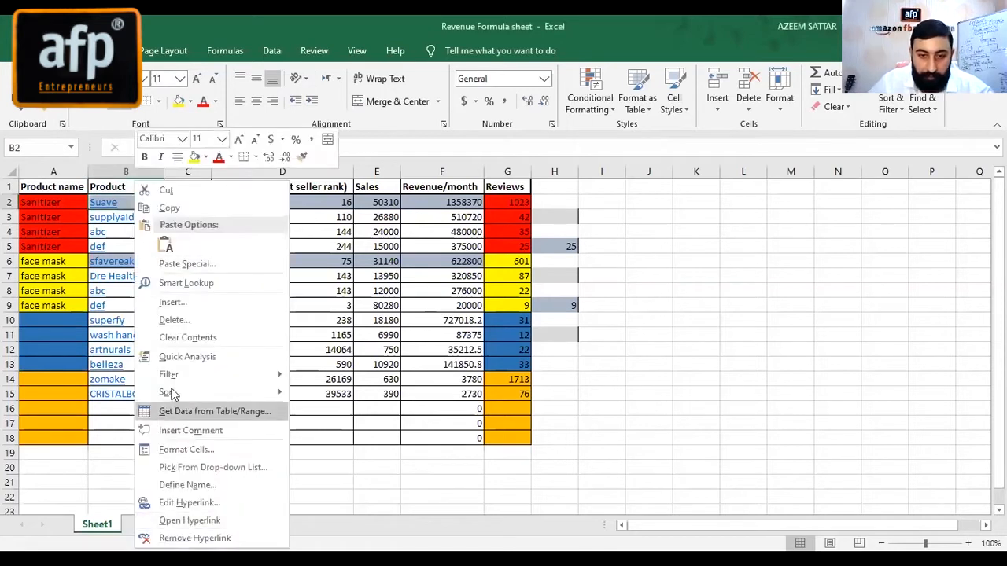
right_click(116, 205)
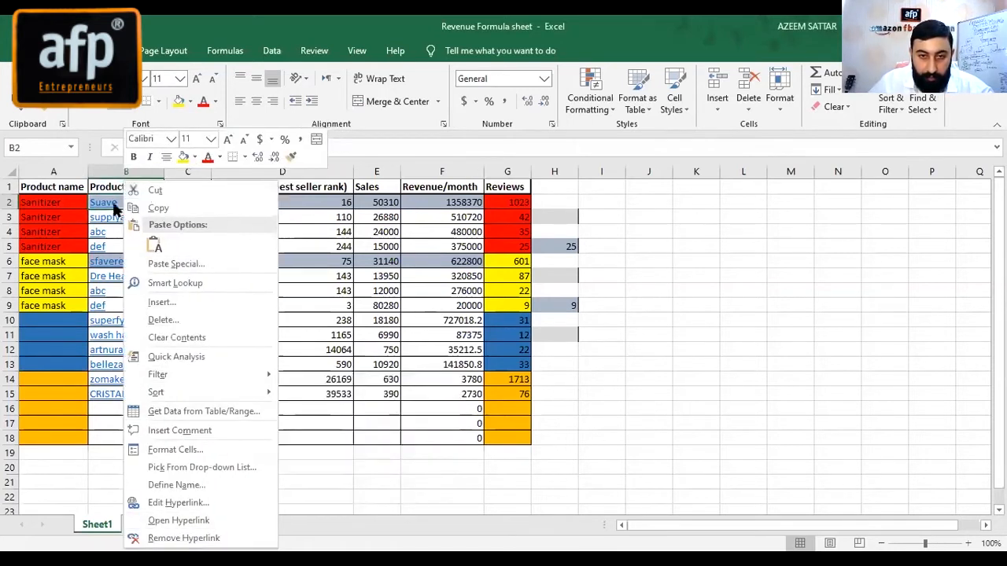
left_click(239, 149)
key("BackSpace")
key("BackSpace")
key("BackSpace")
key("BackSpace")
key("BackSpace")
type("Germ-x")
left_click(283, 202)
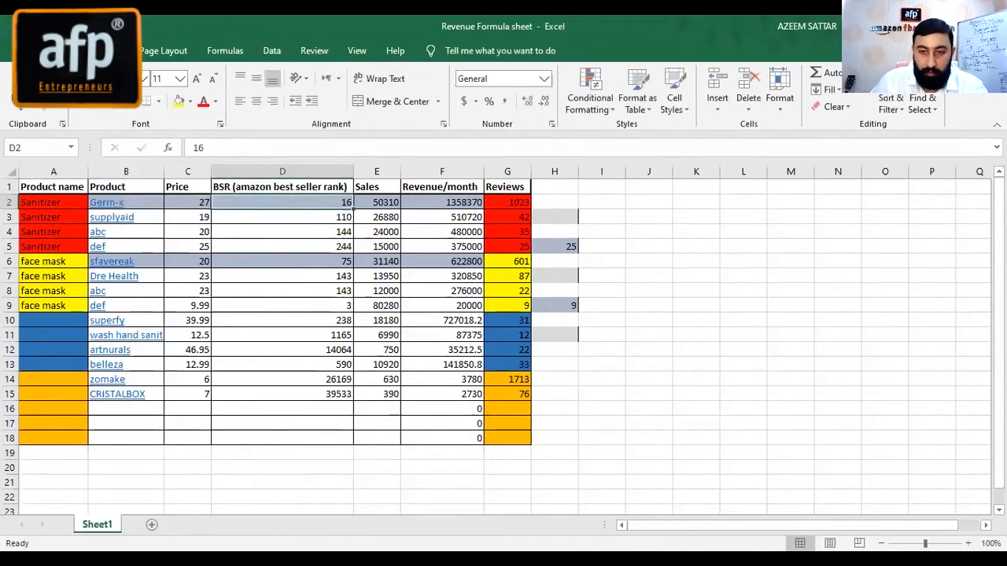
Open the hyperlink settings of the Germ-x cell and accept the web address for the product link.
left_click(135, 206)
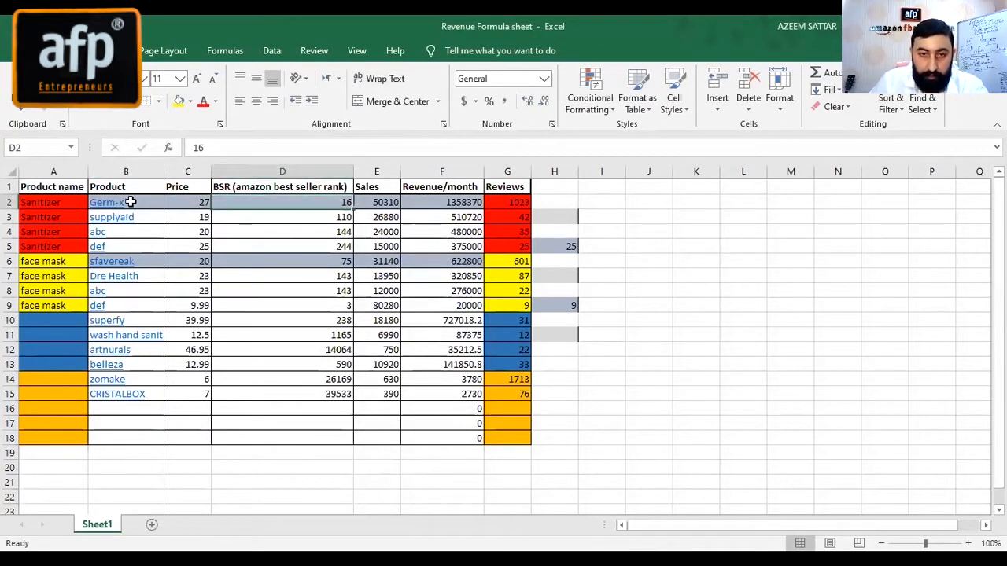
right_click(134, 206)
left_click(181, 503)
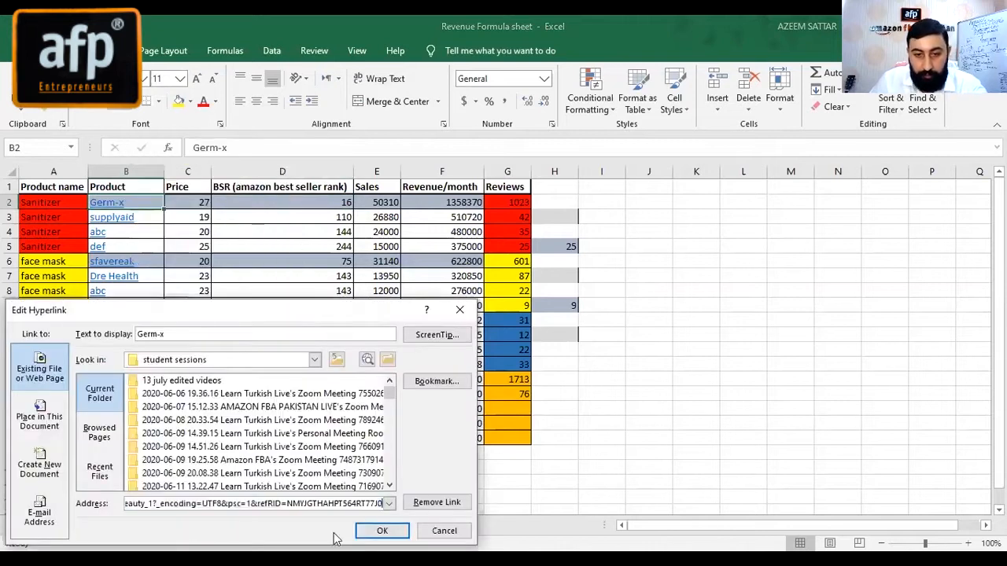
key("Return")
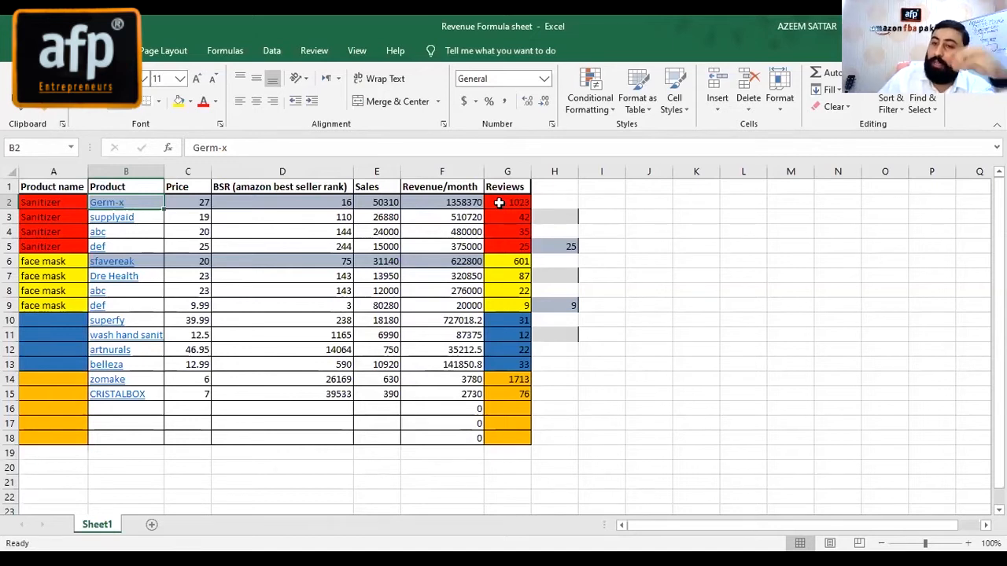
Fill the Germ-x row with price 35.29, best seller rank 15 and sales 104610.
left_click(203, 201)
type("35.29")
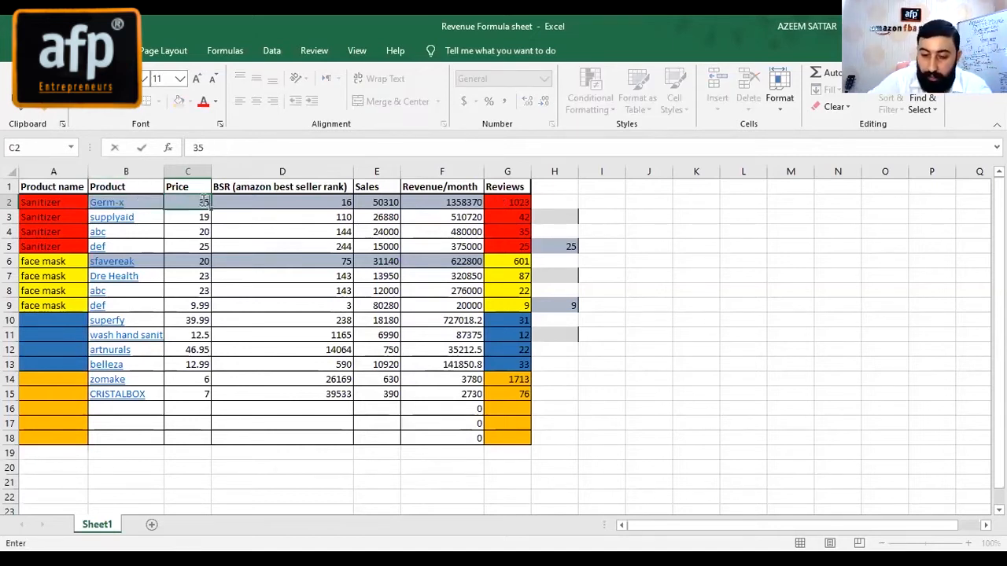
key("Tab")
type("15")
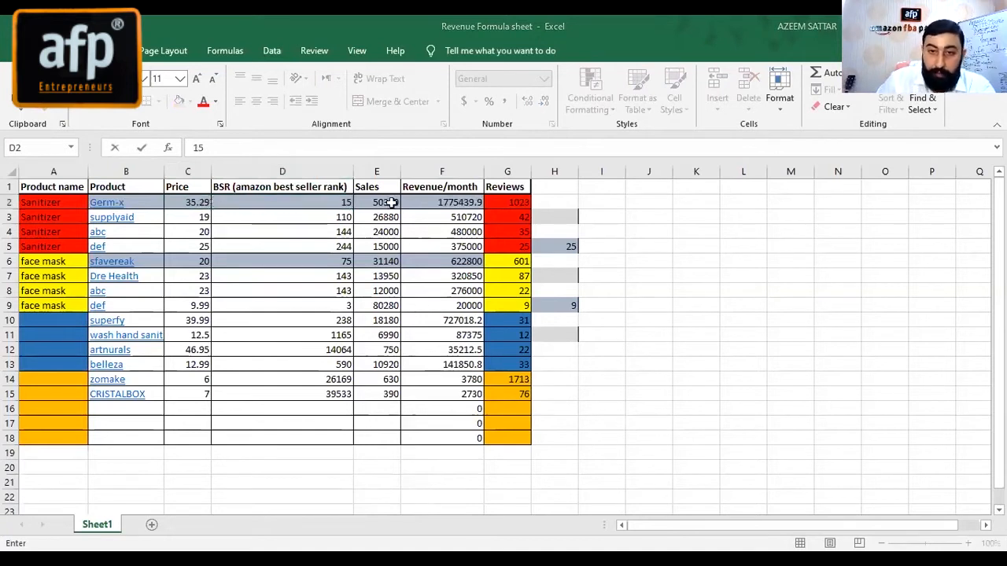
left_click(388, 202)
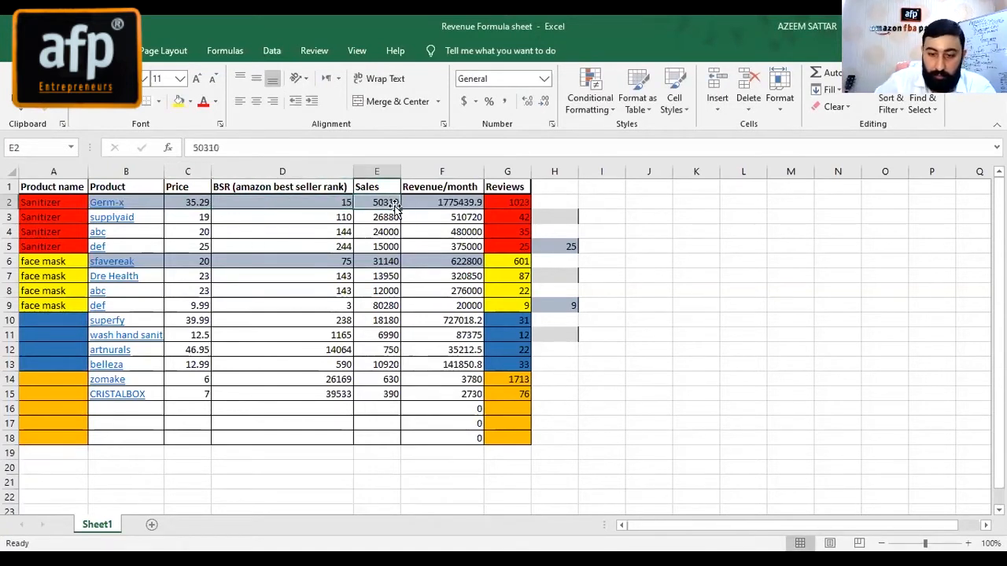
type("104610")
key("Tab")
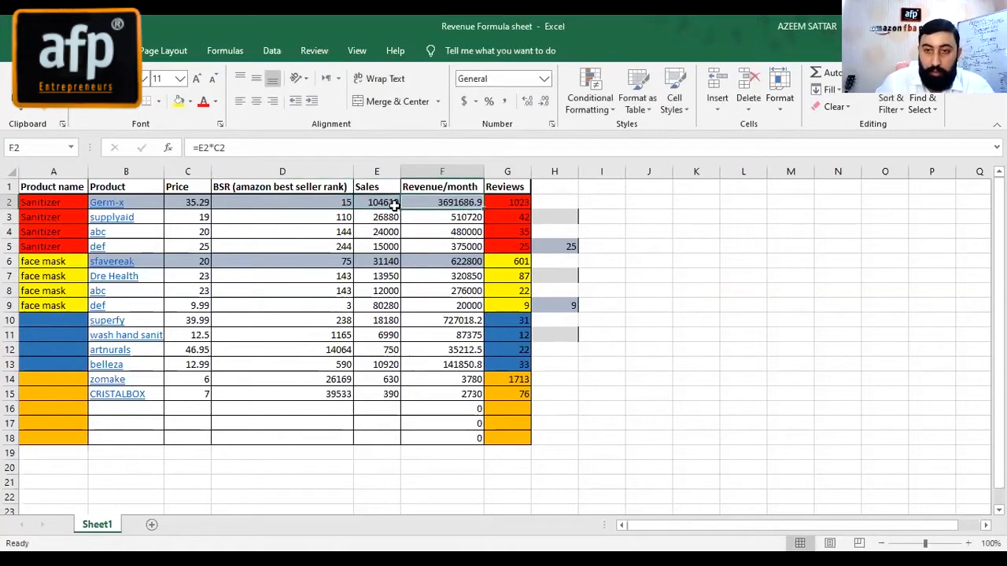
Inspect the Germ-x row's monthly revenue formula and the Sales and Price columns it multiplies.
double_click(444, 203)
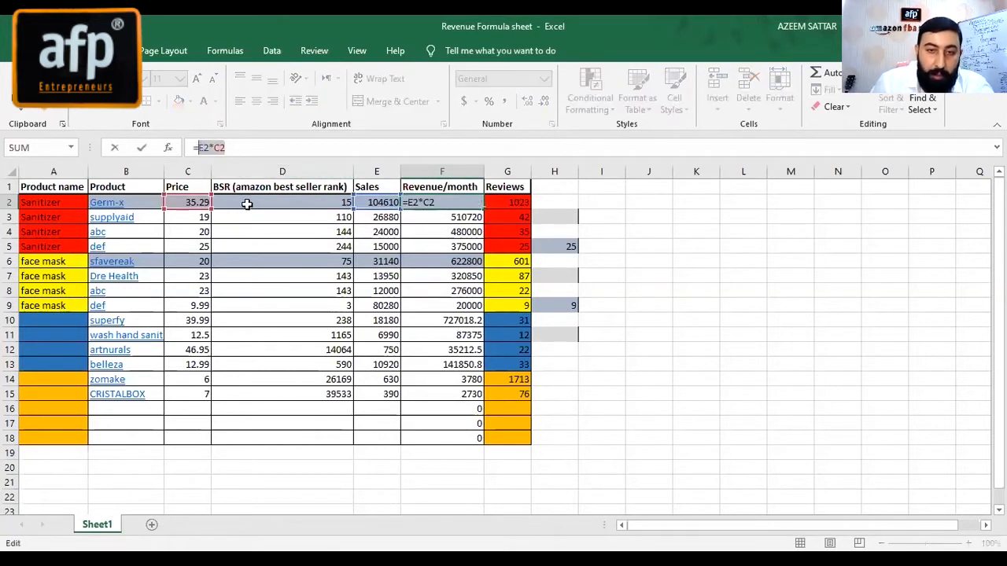
left_click(430, 203)
left_click(378, 171)
left_click(379, 191)
left_click(379, 199)
left_click(187, 171)
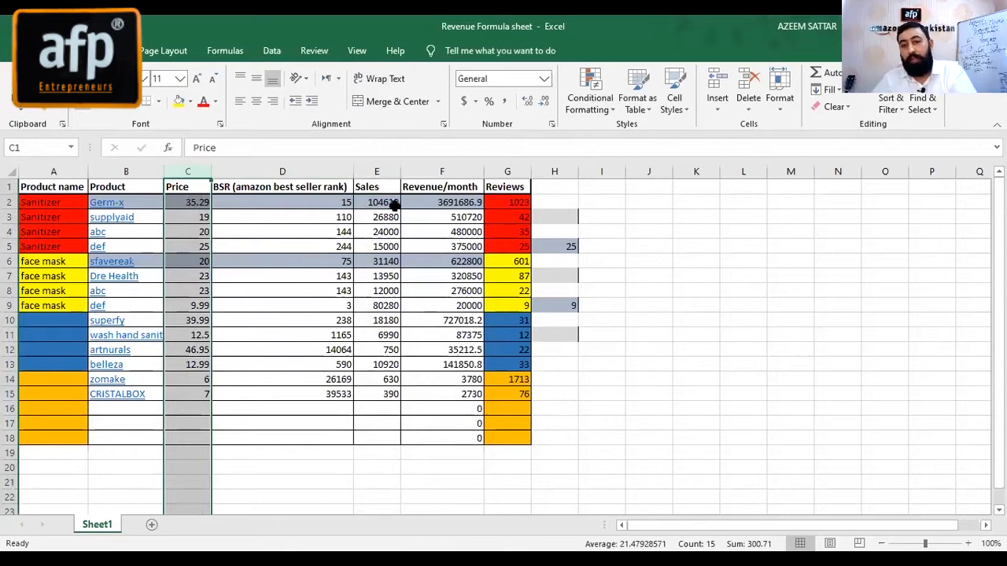
Set the Germ-x row's review count to 118.
left_click(445, 202)
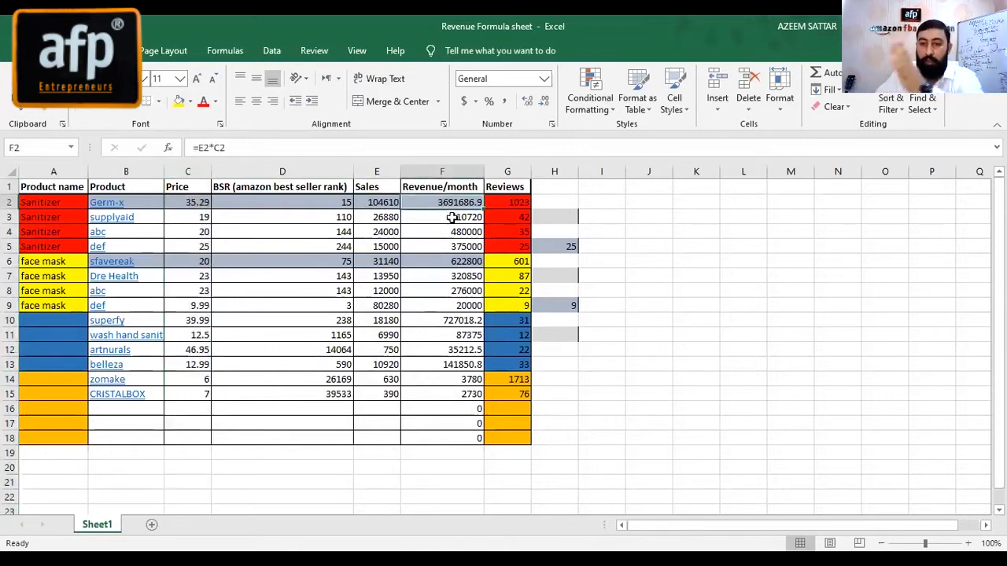
left_click(511, 202)
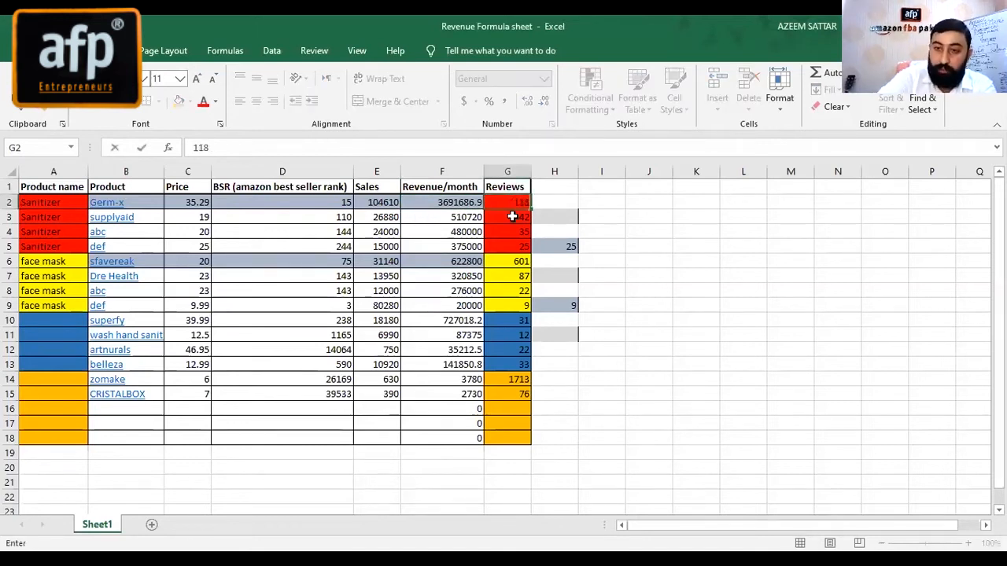
left_click(77, 218)
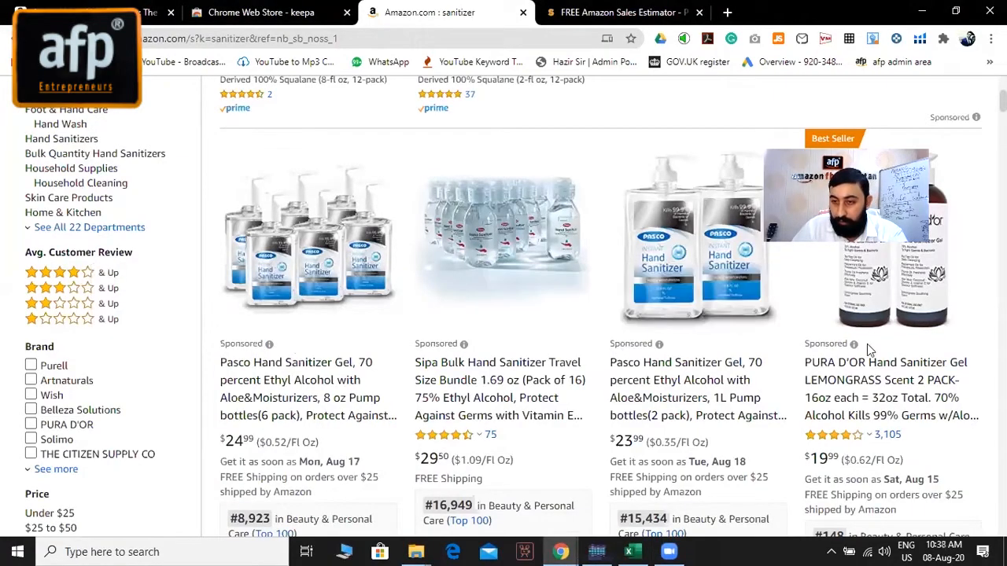
Open Amazon.com's home page in the browser and search for "sanitizer".
scroll(764, 280, "up", 4)
left_click(260, 99)
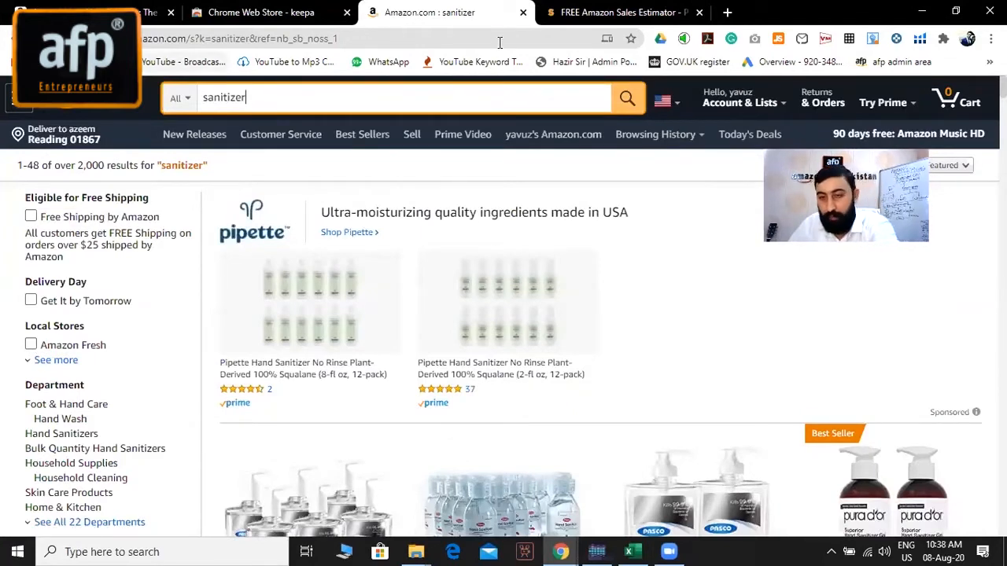
key("Return")
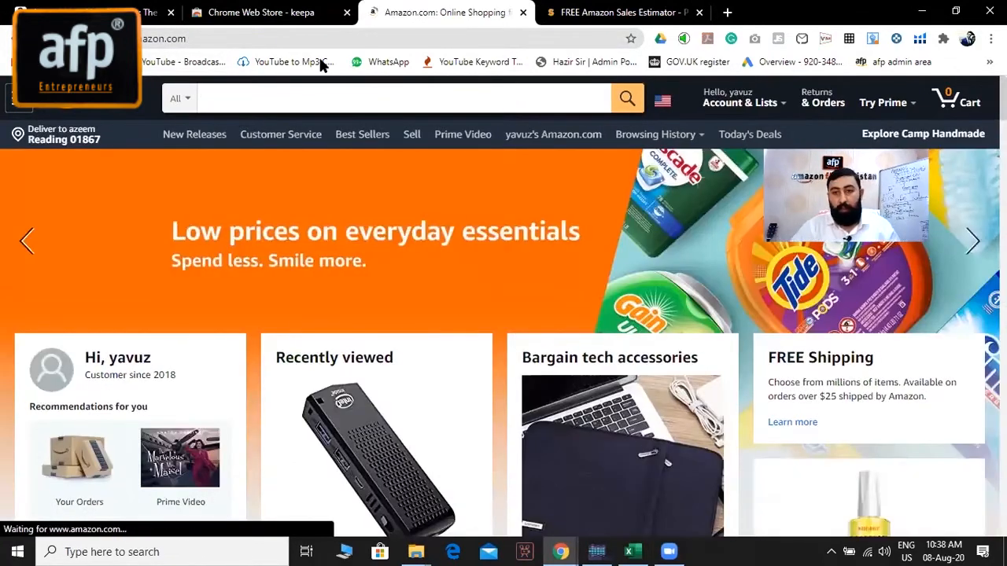
left_click(327, 95)
type("sanitizer")
key("Return")
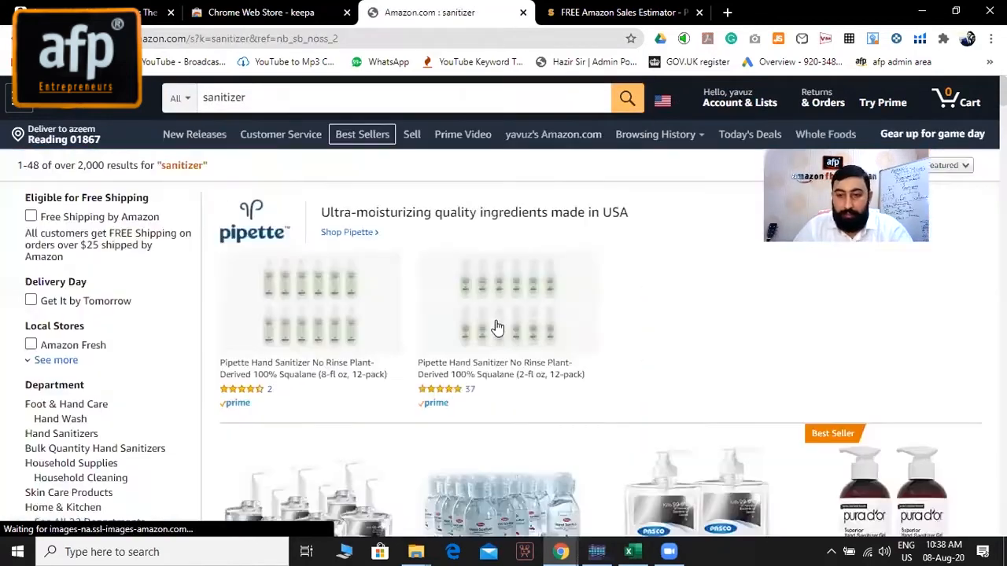
Browse the sanitizer search results and examine which listings are sponsored and which are organic.
scroll(393, 338, "down", 4)
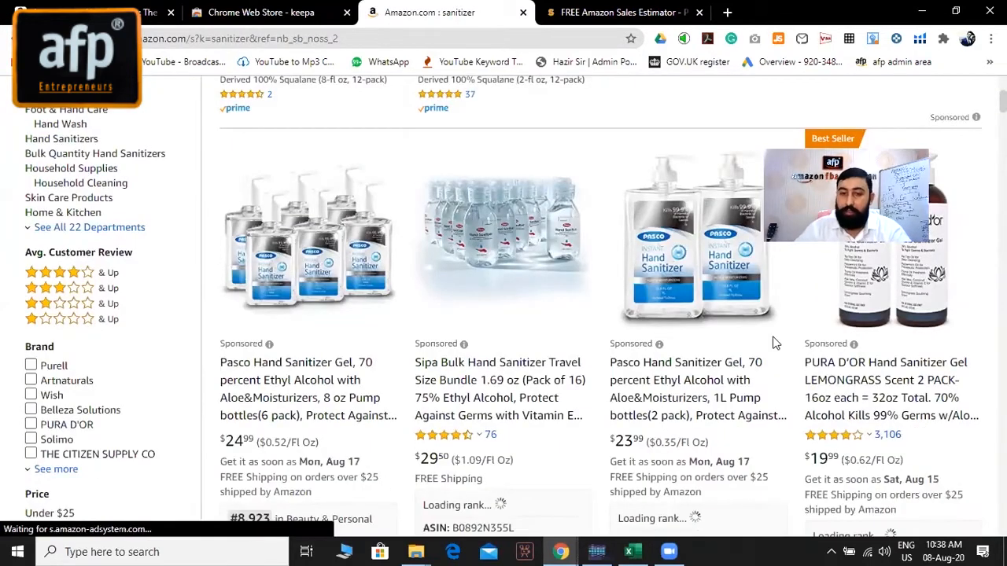
double_click(271, 347)
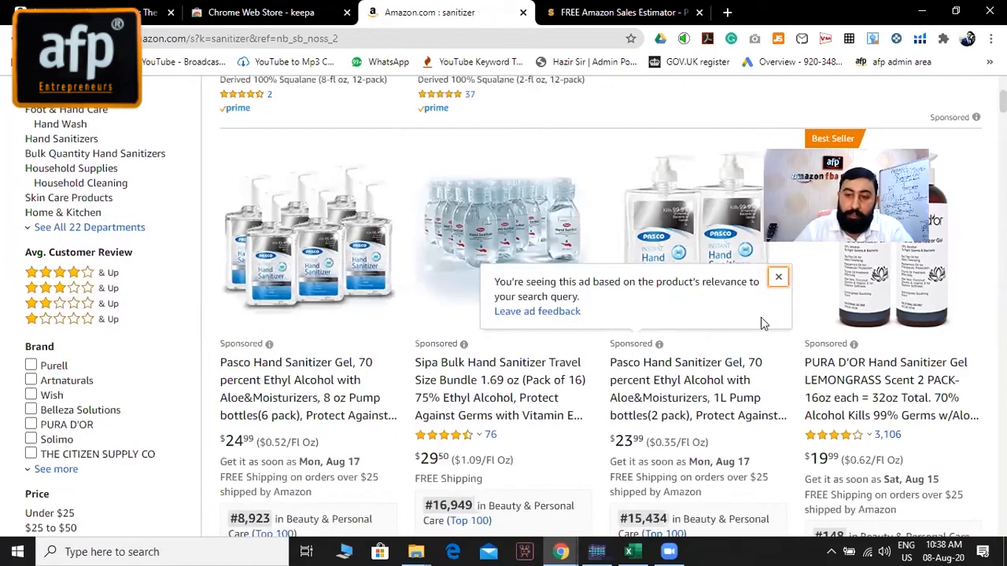
scroll(763, 323, "down", 4)
scroll(487, 247, "down", 4)
scroll(543, 294, "down", 5)
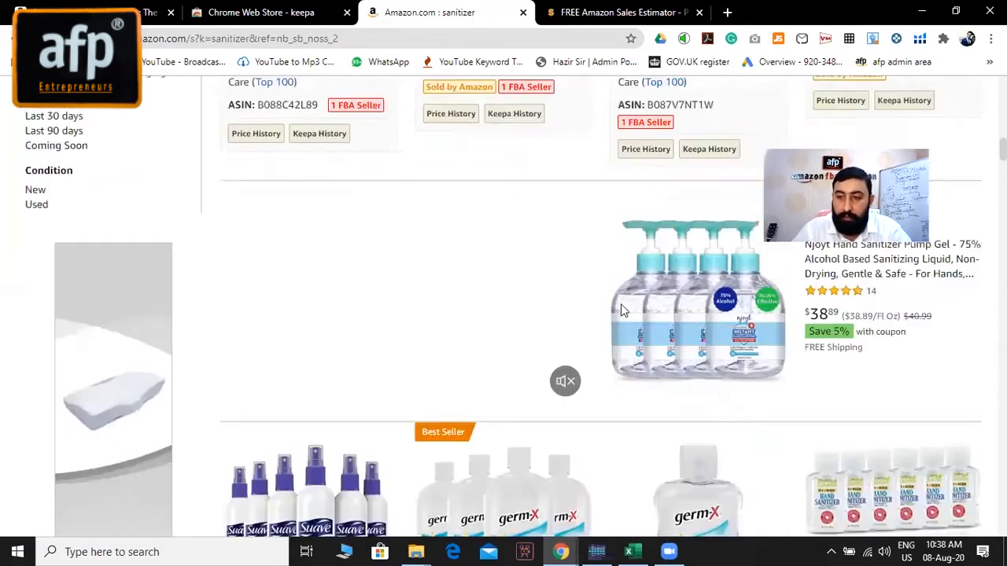
scroll(848, 376, "down", 10)
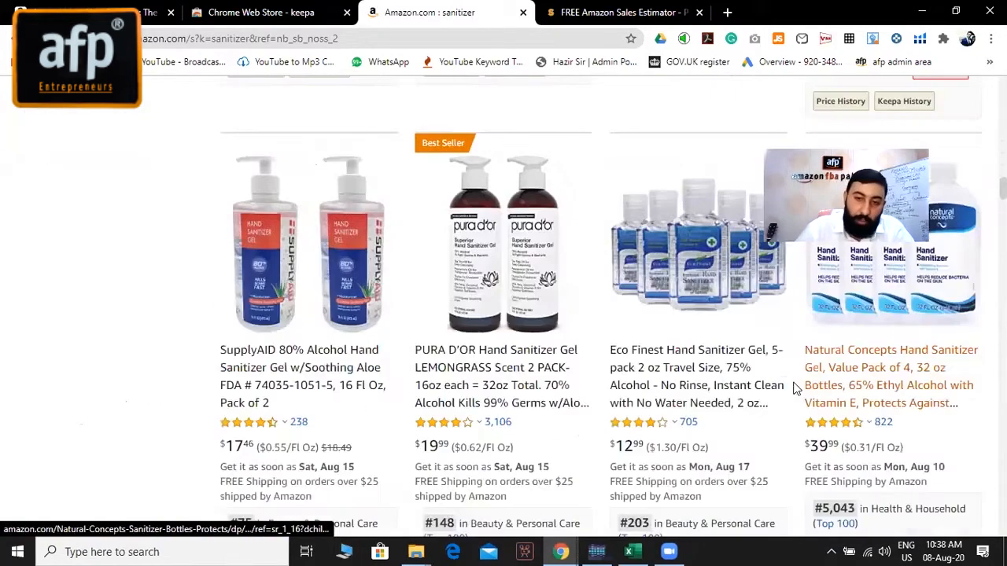
scroll(794, 338, "down", 6)
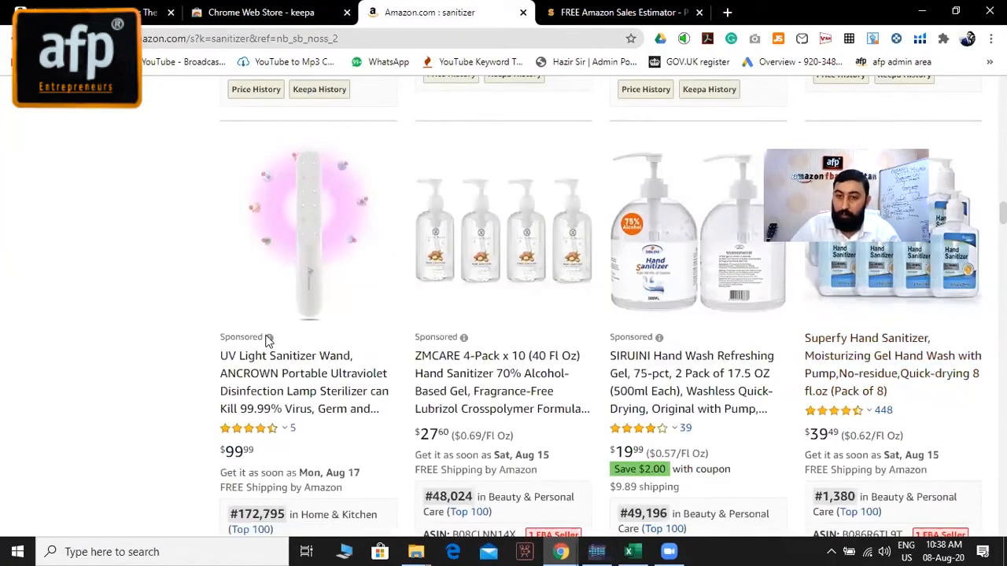
scroll(474, 332, "down", 2)
scroll(209, 321, "down", 8)
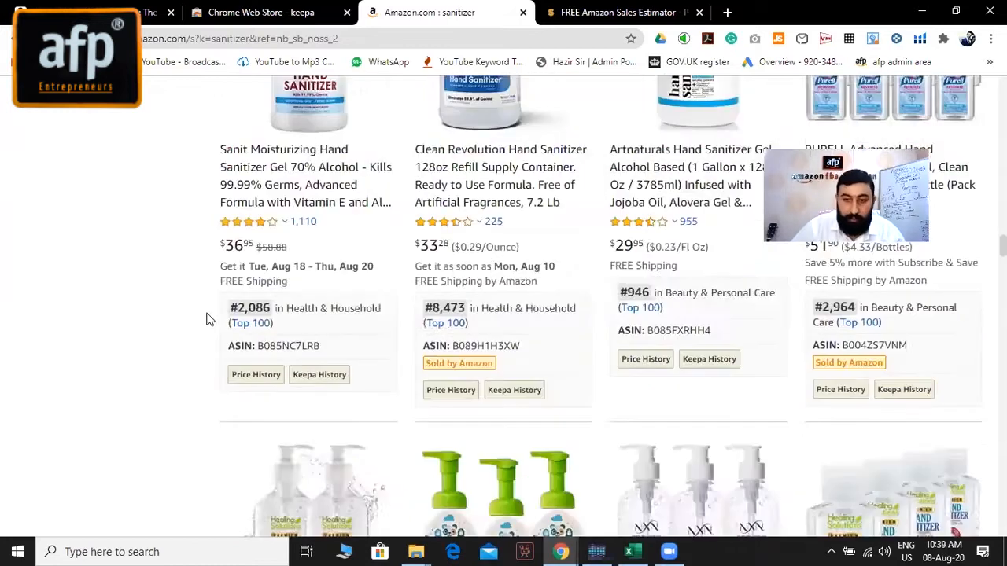
scroll(207, 315, "down", 4)
scroll(198, 358, "down", 5)
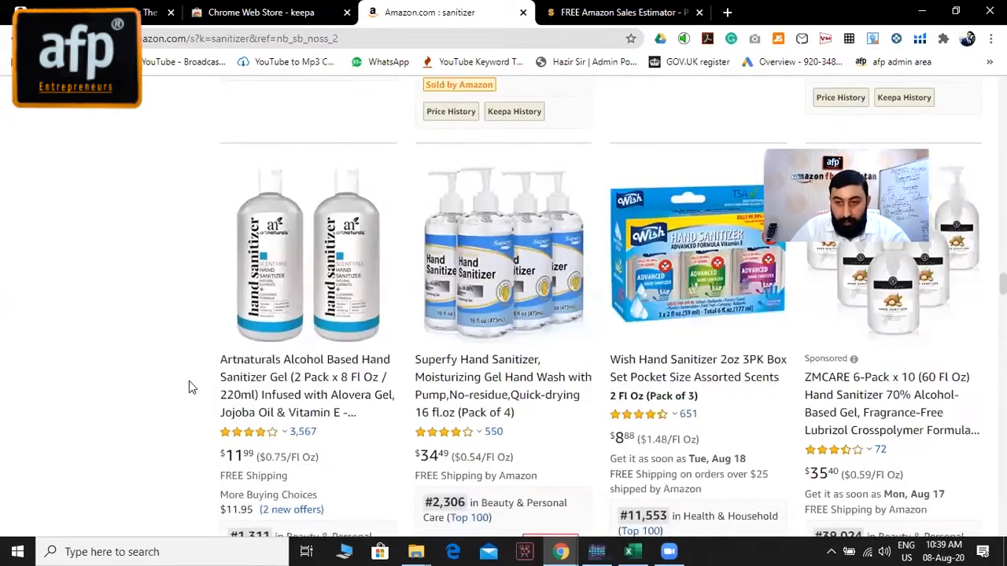
mouse_move(851, 358)
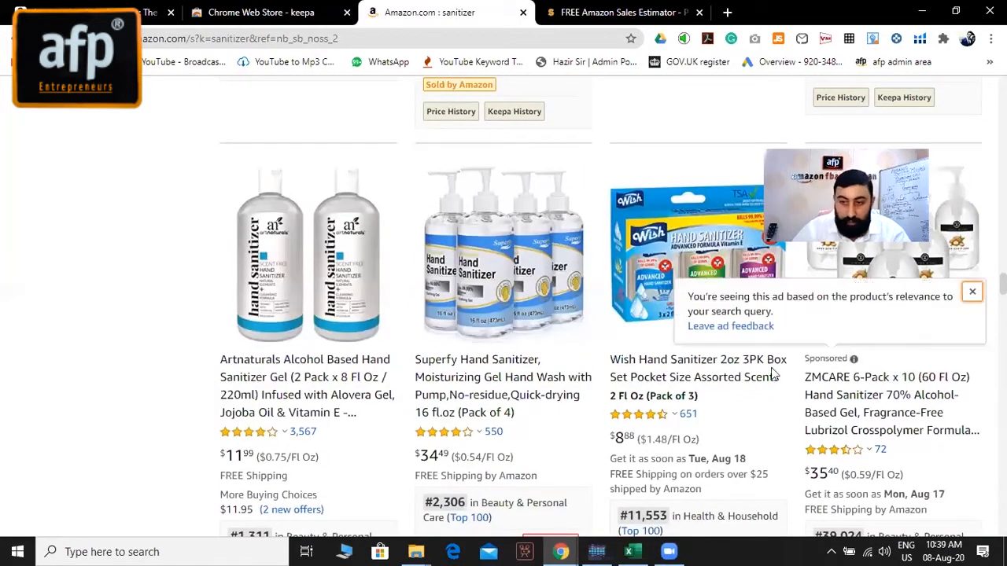
scroll(585, 441, "up", 1)
Compare the price, reviews and best seller rank of the non-sponsored sanitizer listings, highlighting the Beauty Formation sanitizer's rank.
scroll(585, 441, "down", 10)
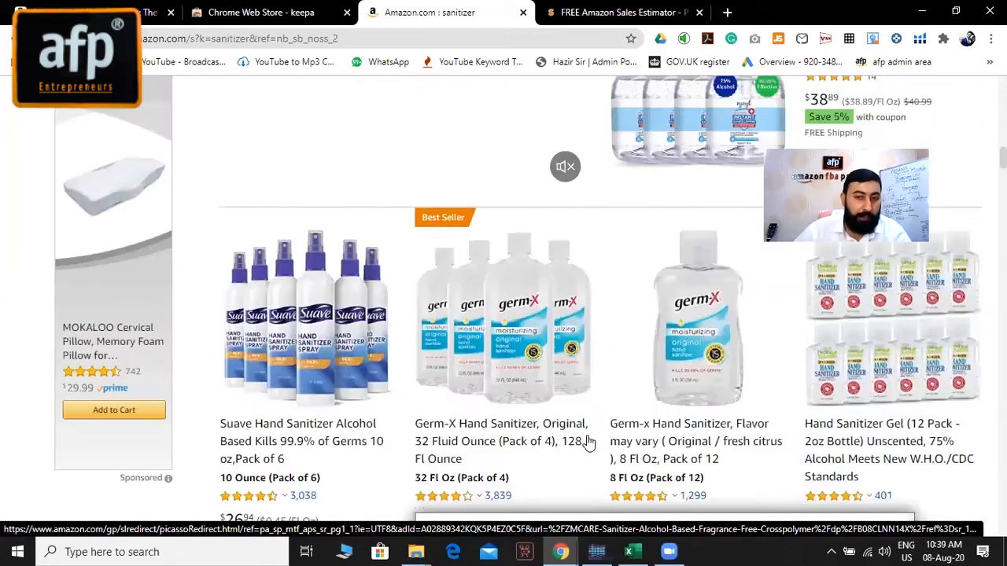
scroll(586, 442, "down", 2)
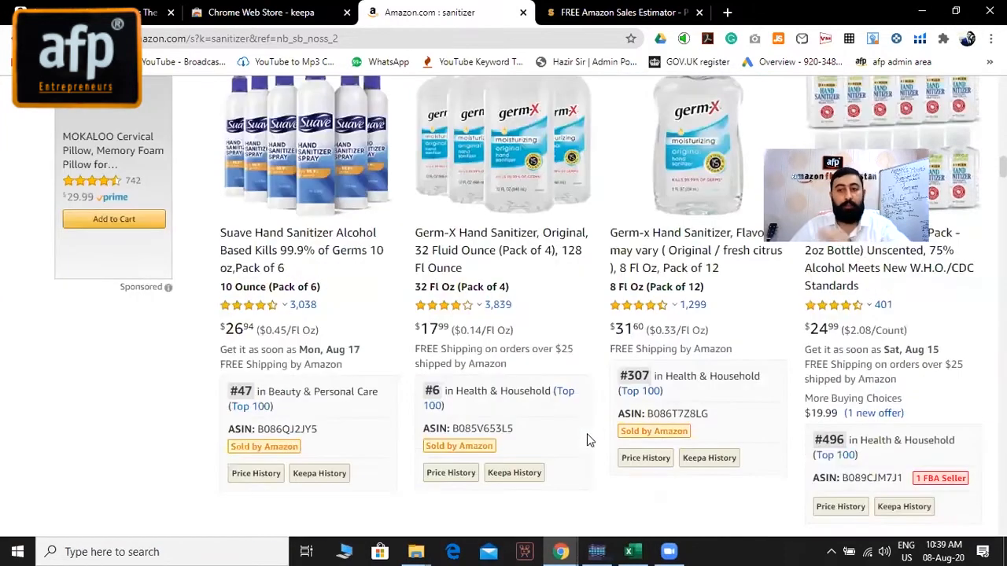
scroll(569, 446, "down", 4)
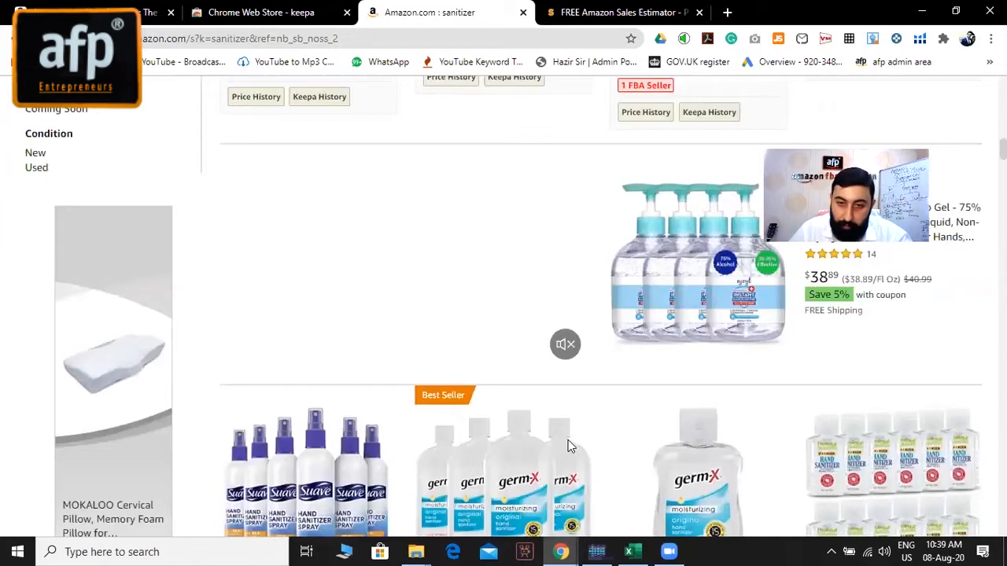
scroll(570, 446, "up", 5)
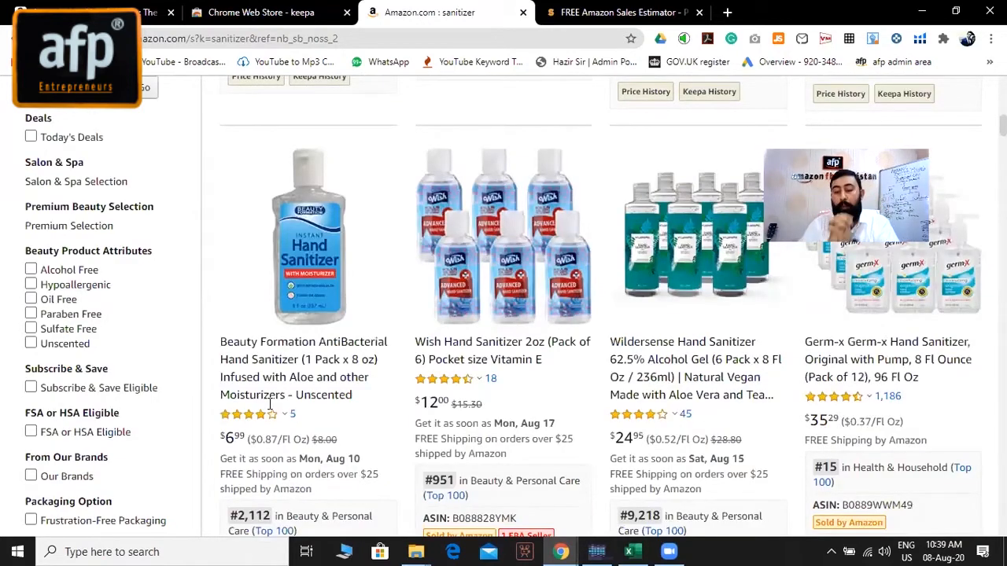
scroll(269, 403, "down", 1)
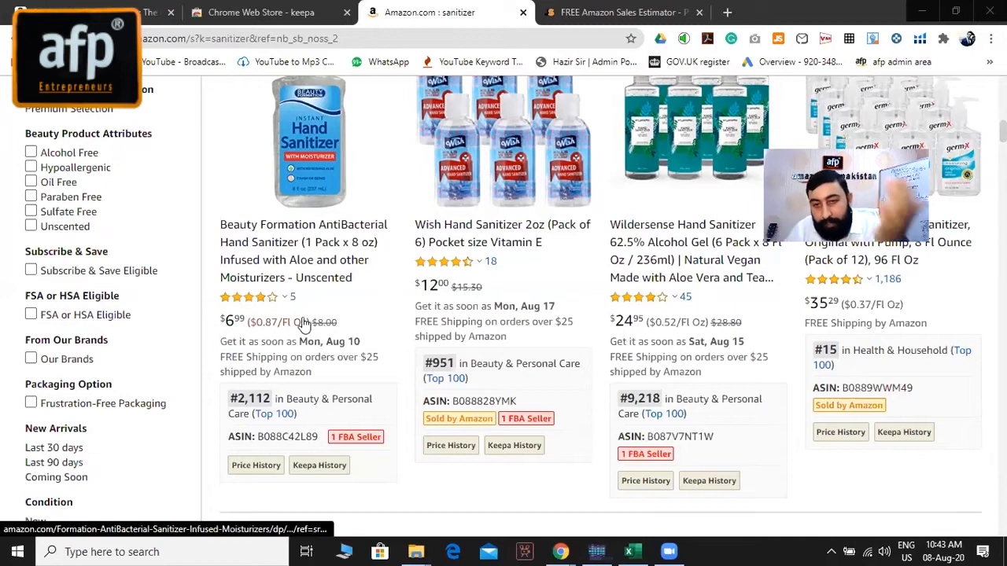
scroll(303, 303, "down", 2)
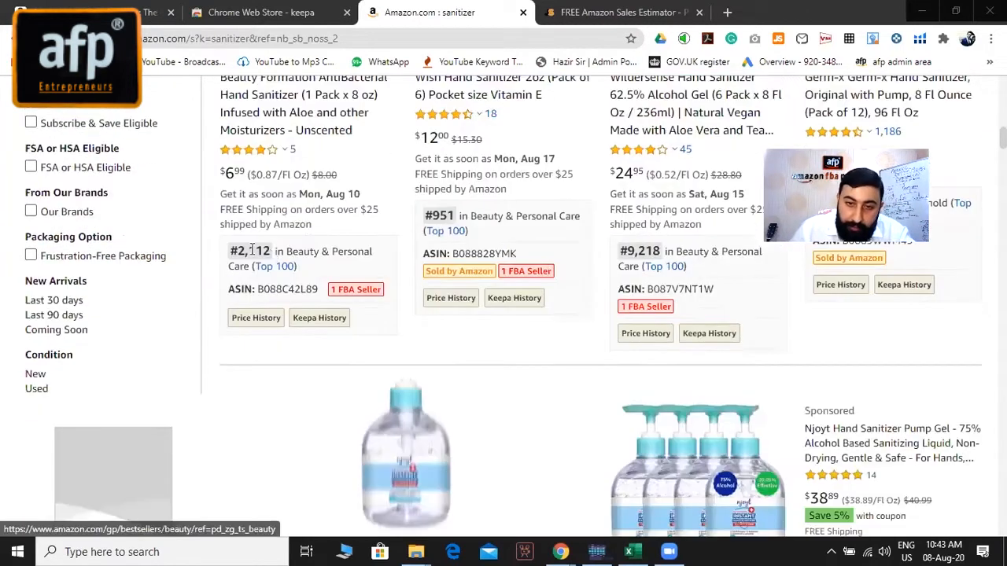
double_click(250, 248)
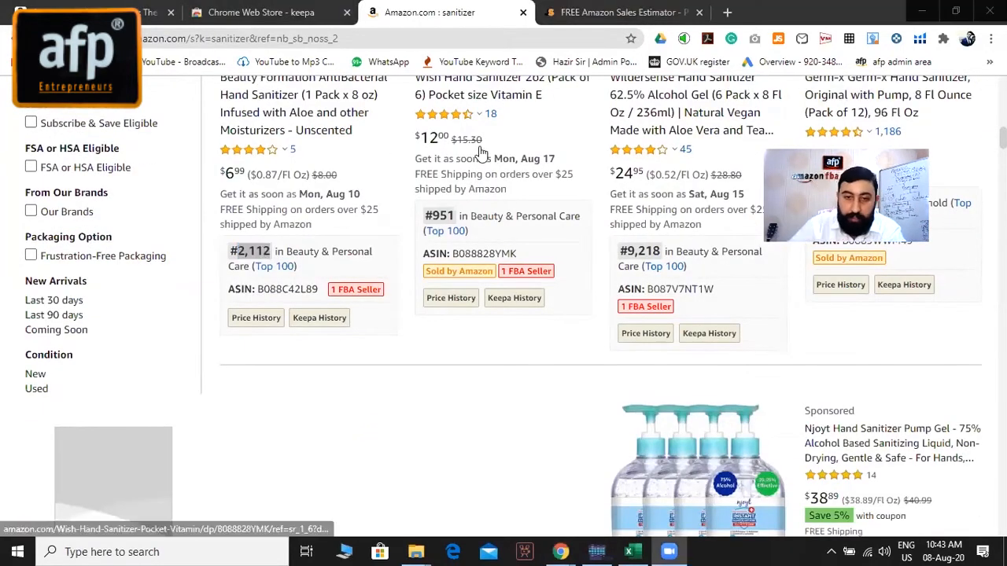
Enter the Beauty Formation sanitizer's best seller rank, 2112, in the Amazon sales estimator.
left_click_drag(238, 250, 292, 263)
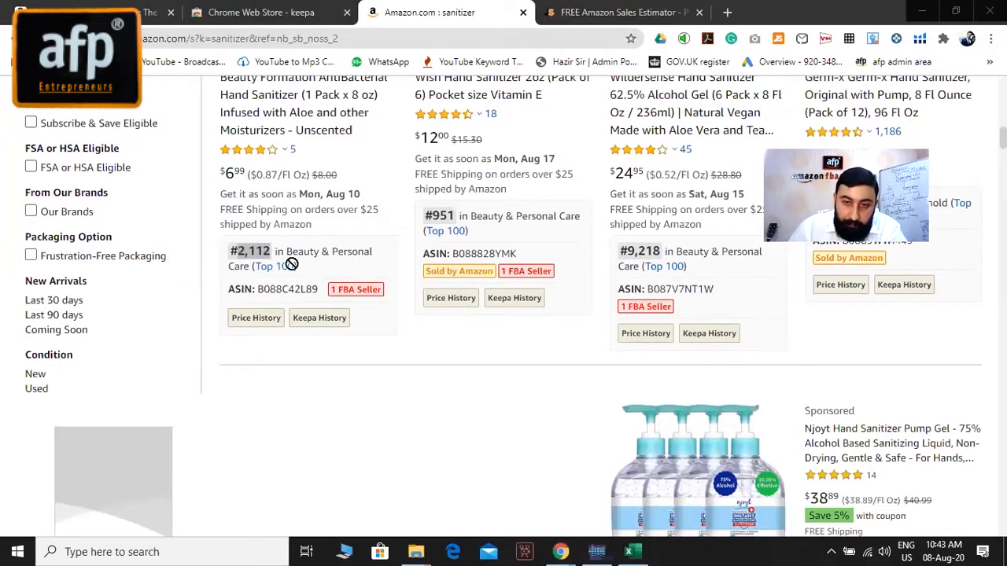
left_click(223, 249)
left_click(592, 13)
double_click(430, 265)
type("2112")
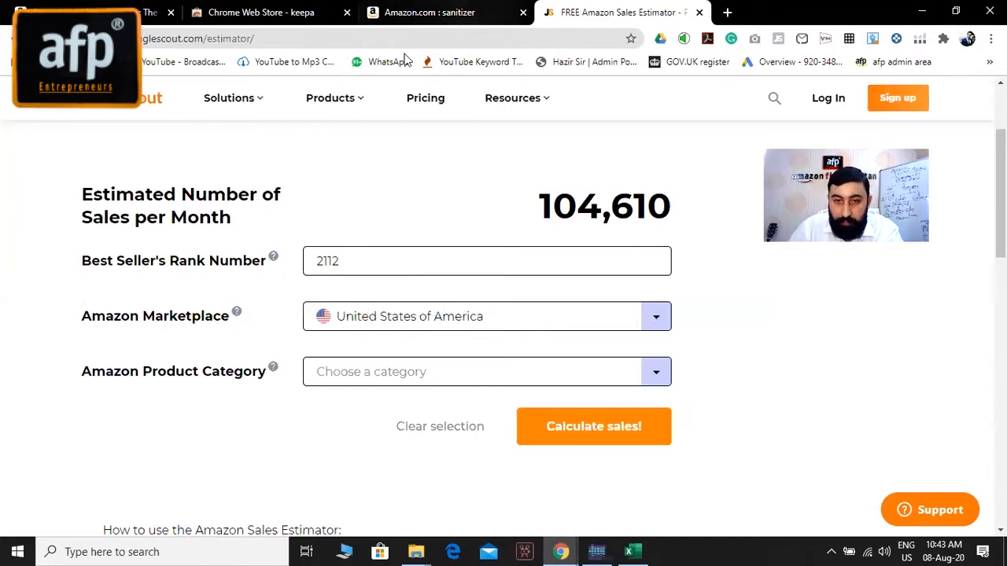
Choose Beauty & Personal Care as the estimator's product category and calculate the monthly sales.
key("ctrl+shift+Tab")
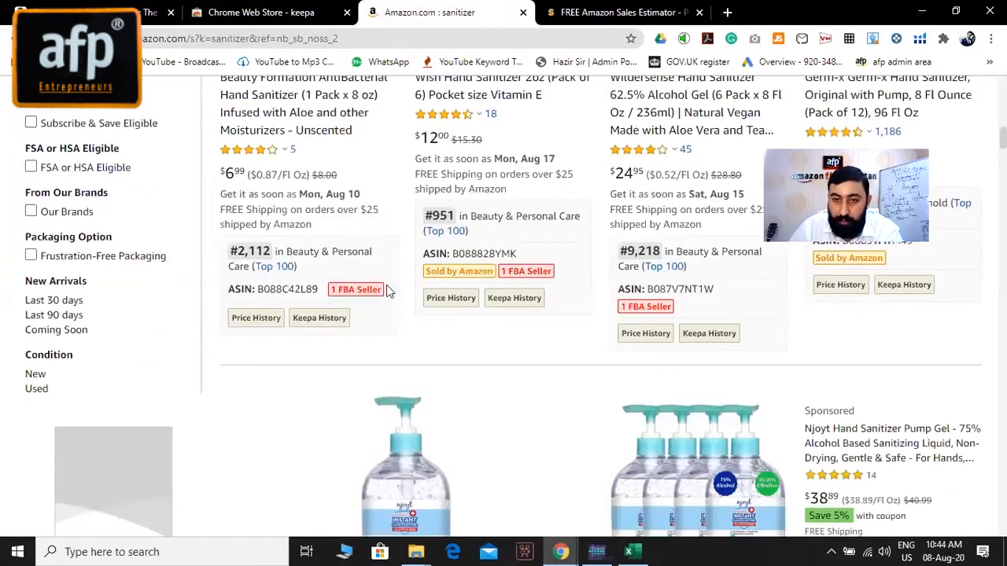
key("ctrl+Tab")
key("ctrl+shift+Tab")
key("ctrl+Tab")
left_click(425, 368)
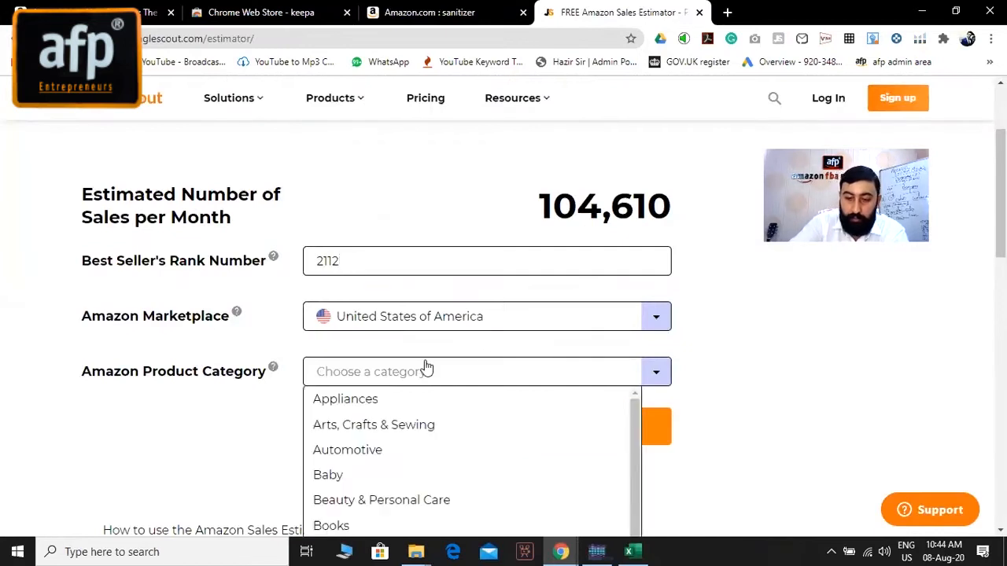
type("beaut")
key("Return")
left_click(598, 426)
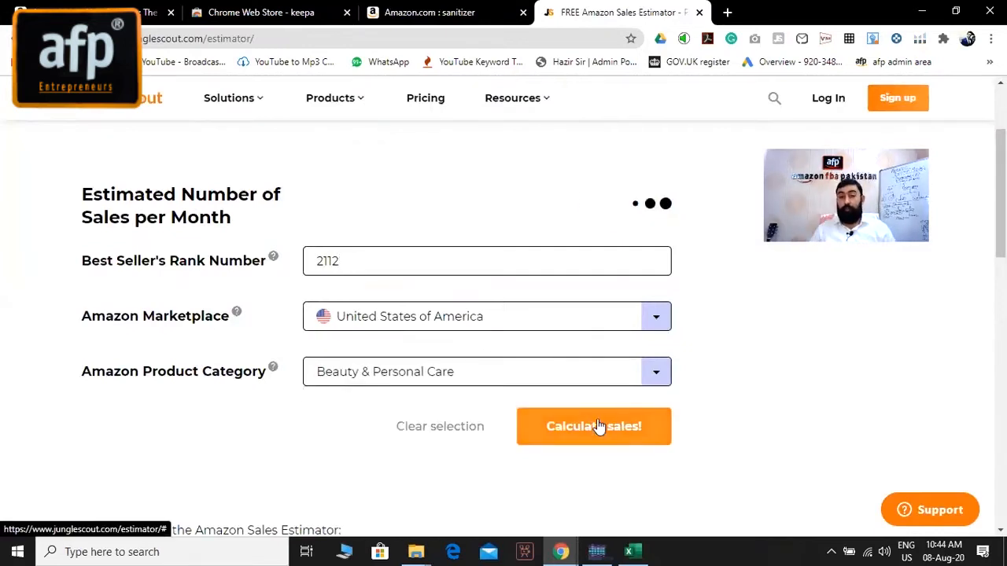
In the Excel revenue sheet, replace the product name in cell B3 with "beauty formation".
left_click(629, 552)
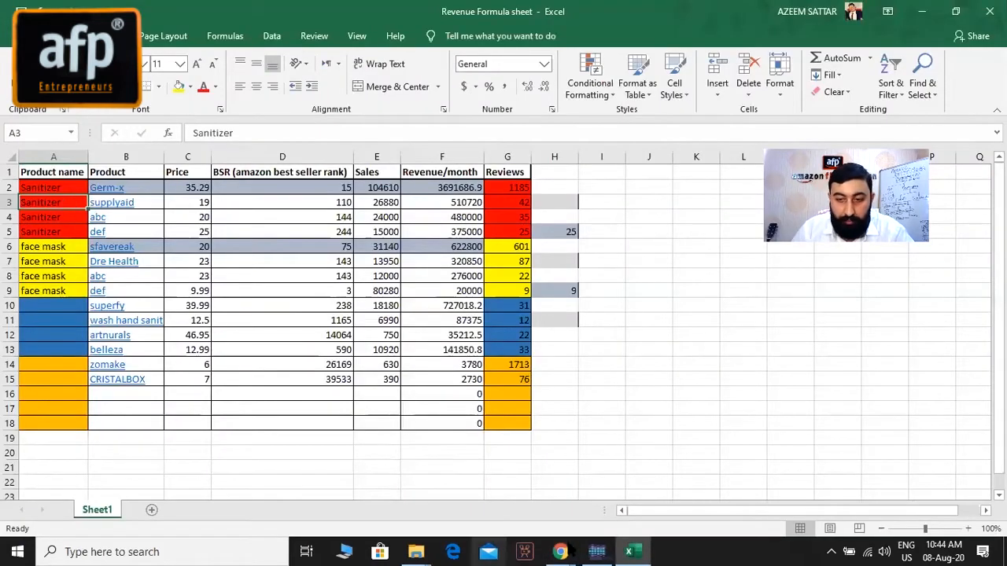
mouse_move(561, 552)
left_click(617, 525)
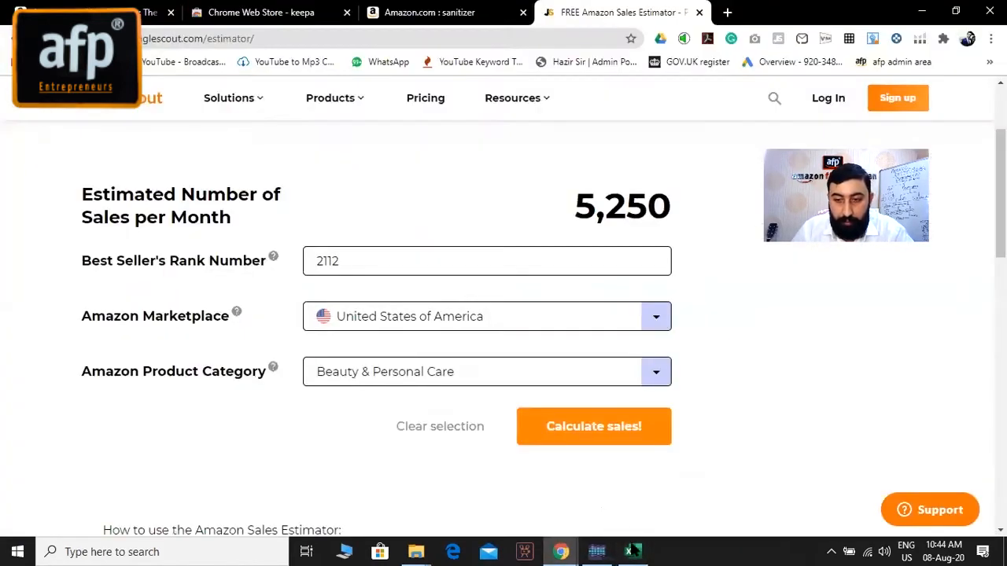
left_click(430, 12)
scroll(267, 210, "up", 1)
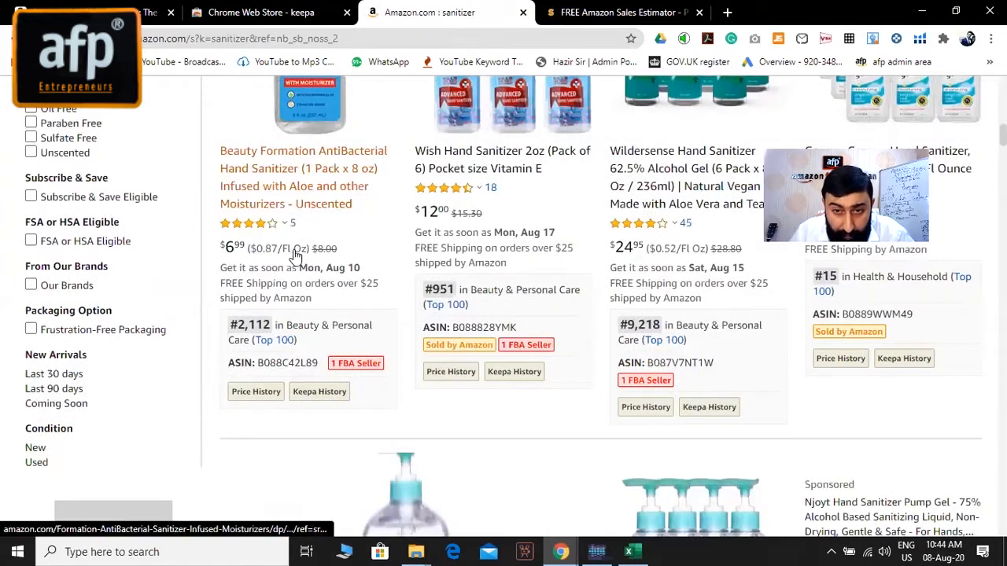
scroll(295, 236, "up", 2)
left_click(633, 551)
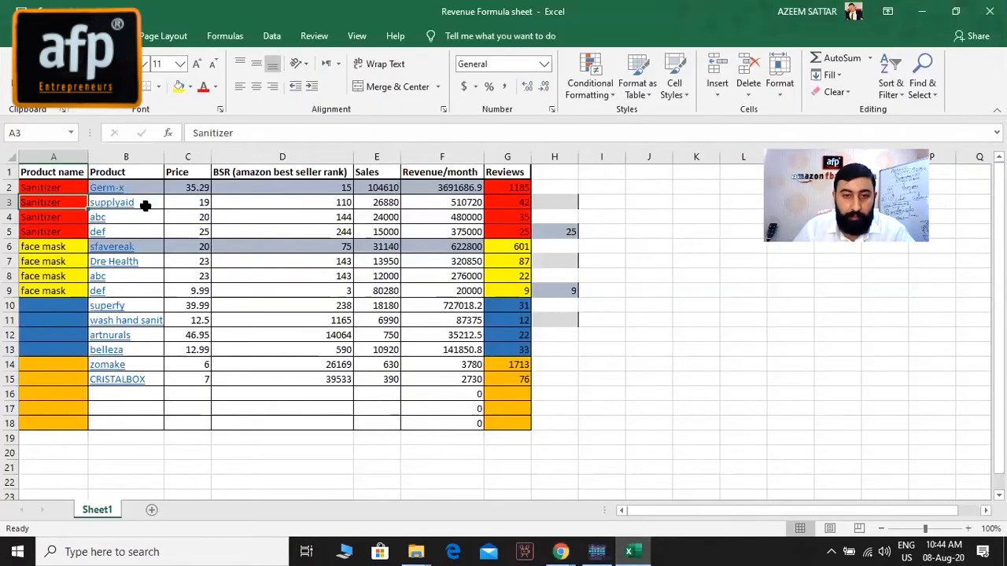
left_click(147, 206)
double_click(276, 138)
type("beauty formation")
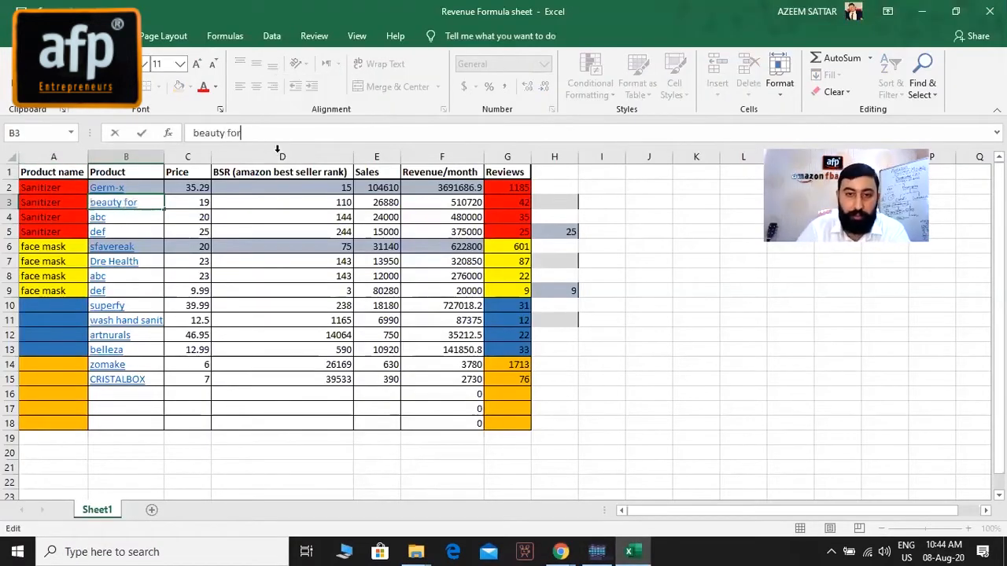
Copy the Beauty Formation listing's link from the Amazon results and set it as the hyperlink address of cell B3.
key("alt+Tab")
right_click(246, 313)
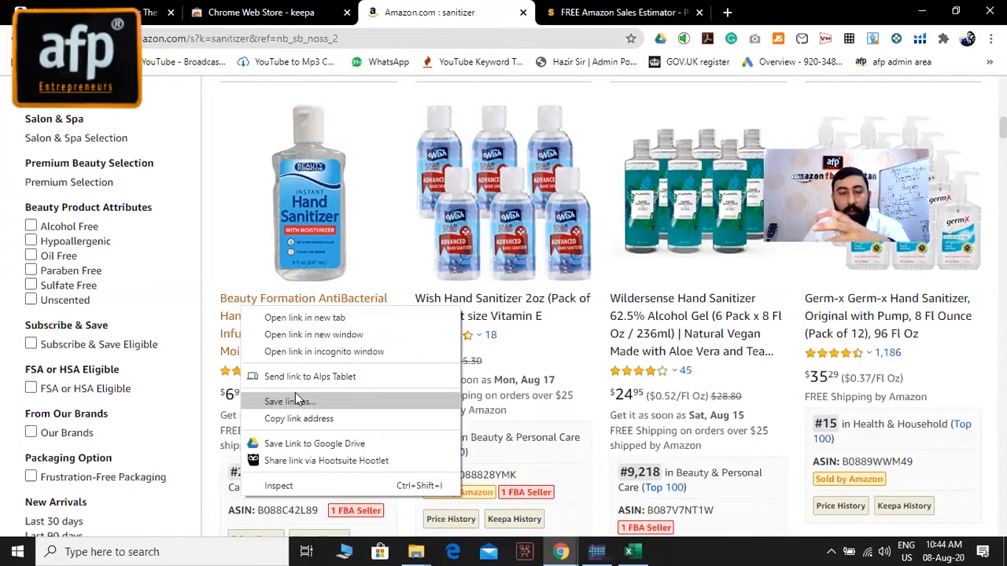
left_click(275, 340)
right_click(316, 334)
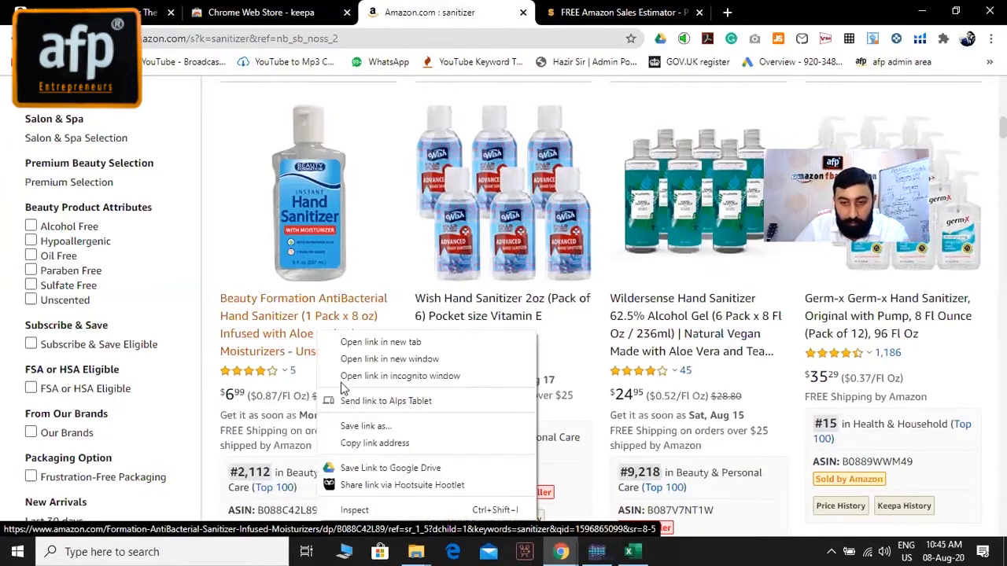
left_click(368, 445)
key("alt+Tab")
key("Tab")
right_click(141, 202)
left_click(202, 488)
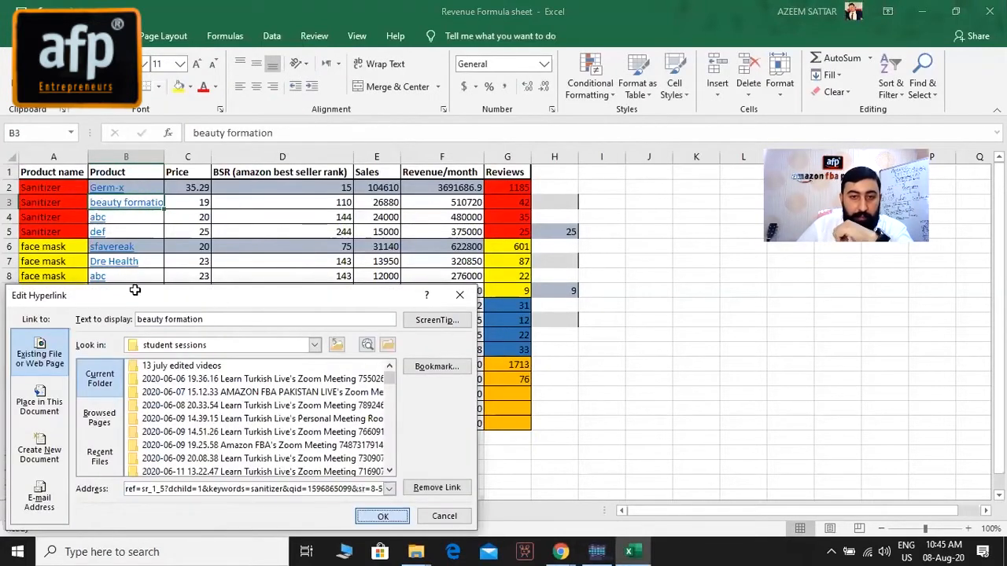
key("Return")
Check the Beauty Formation listing's price on Amazon and set the price in its sheet row to 7.
left_click(196, 205)
key("alt+Tab")
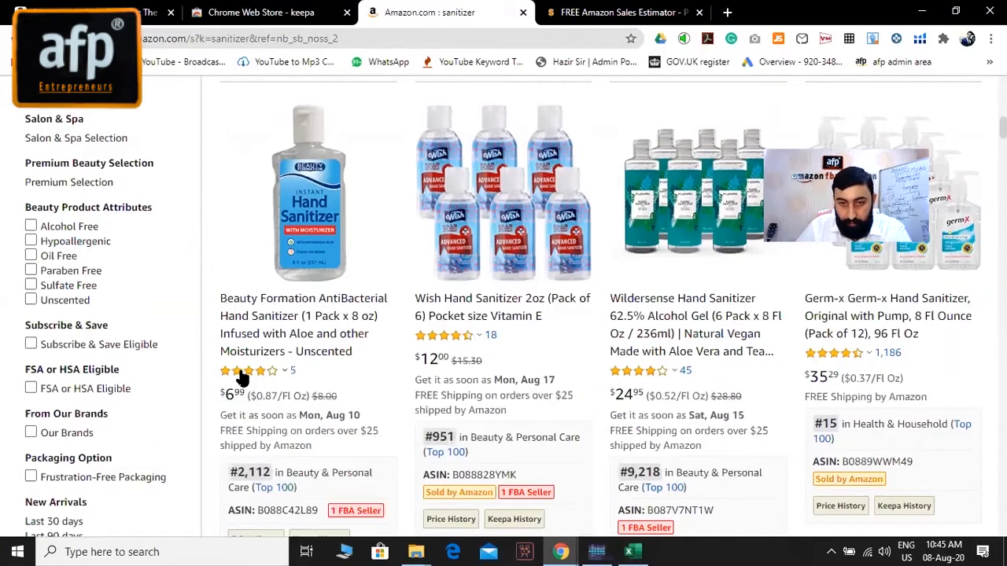
key("alt+Tab")
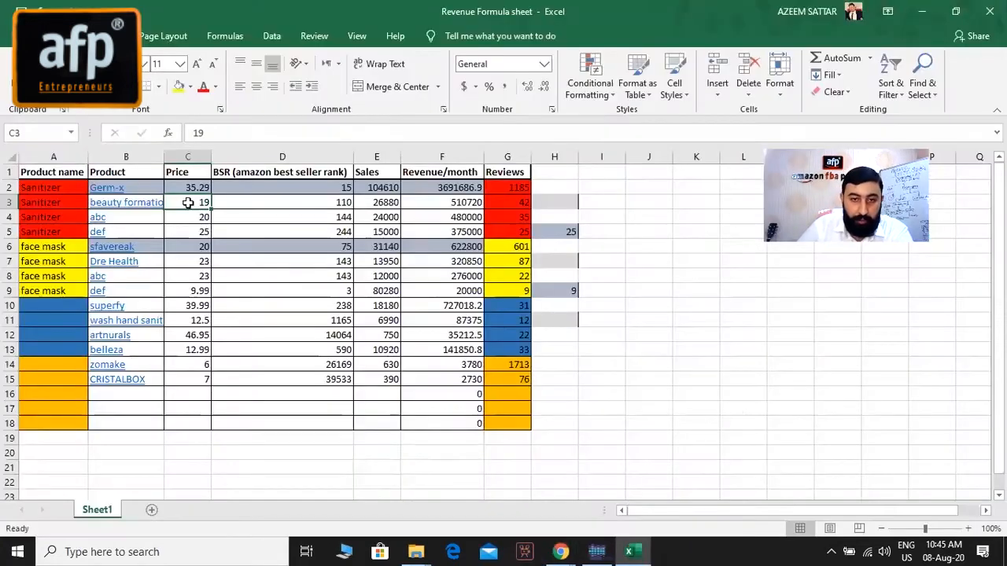
type("7")
key("Tab")
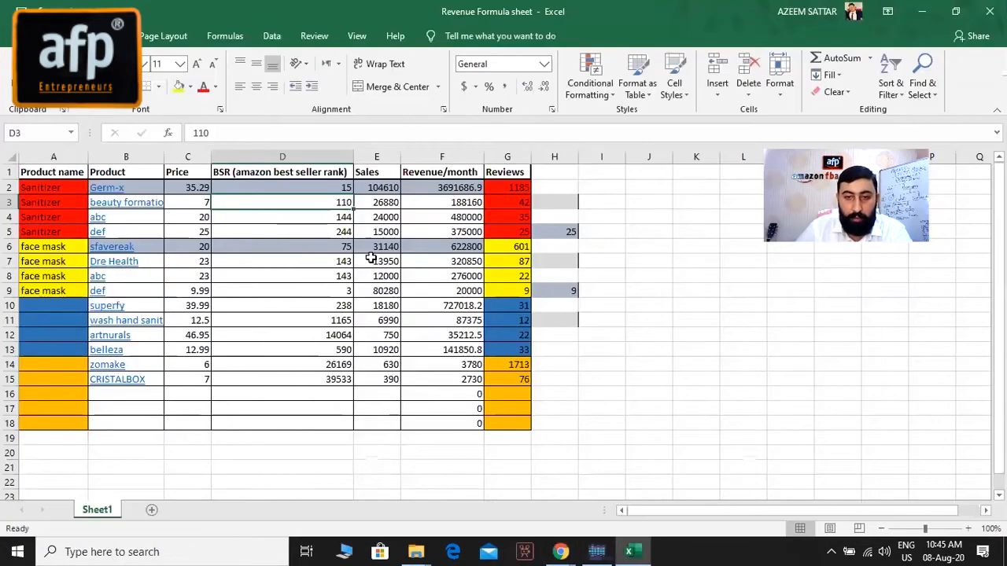
Set the beauty formation row's best seller rank to 2112 and its sales to 5250, taken from the sales estimator.
type("2112")
key("alt+Tab")
left_click(615, 12)
key("alt+Tab")
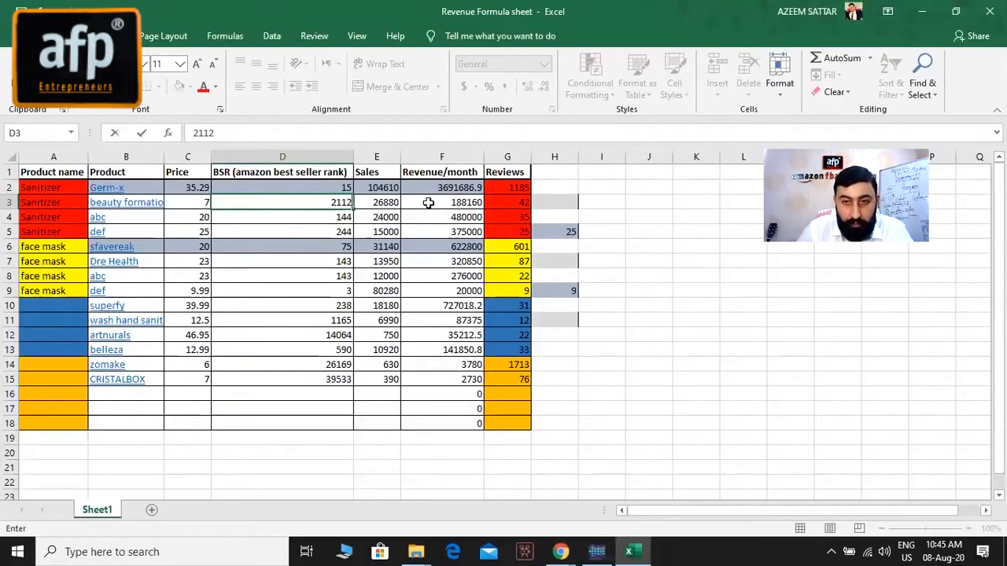
key("Tab")
type("5250")
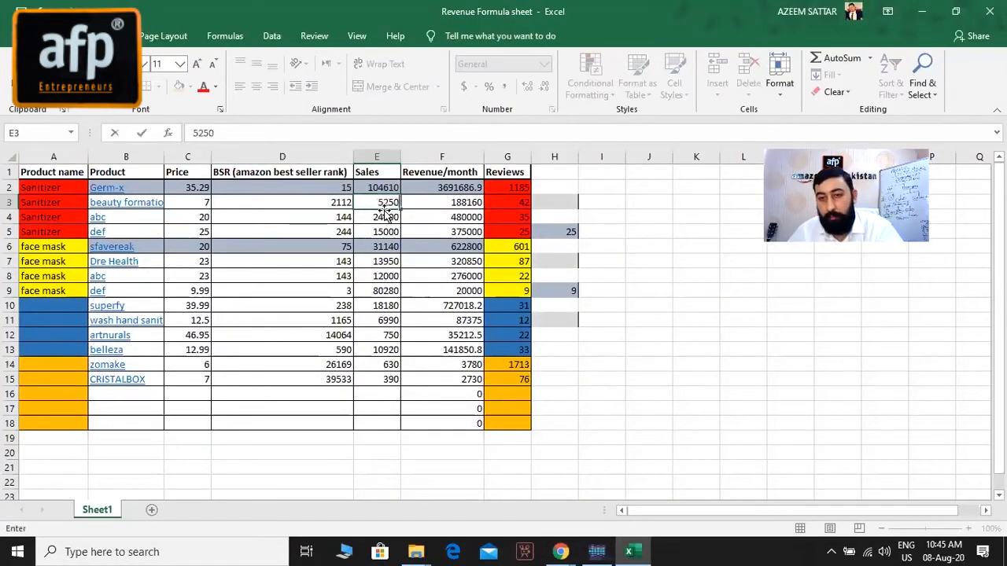
key("Tab")
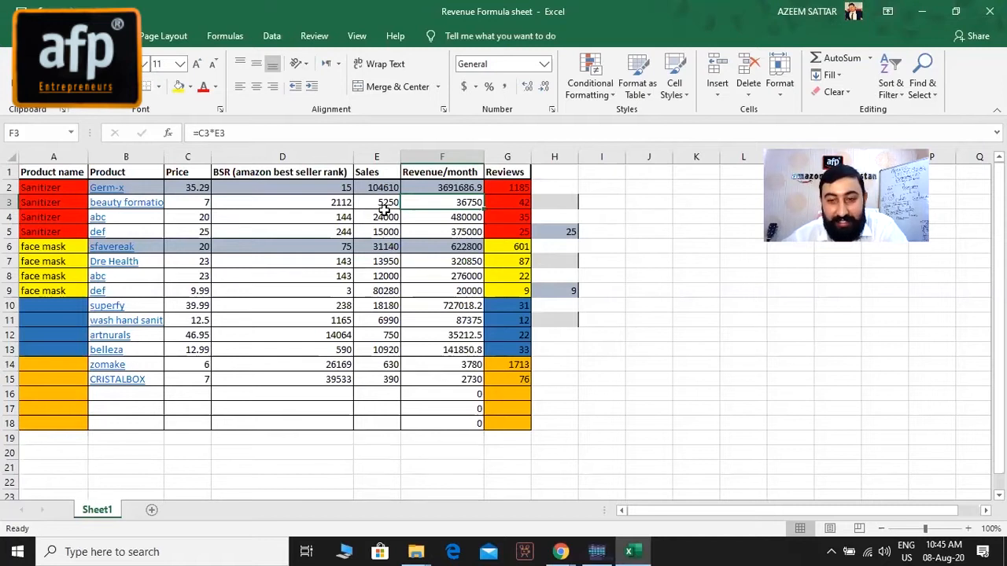
Set the beauty formation row's review count to 5.
key("Tab")
type("5")
key("Down")
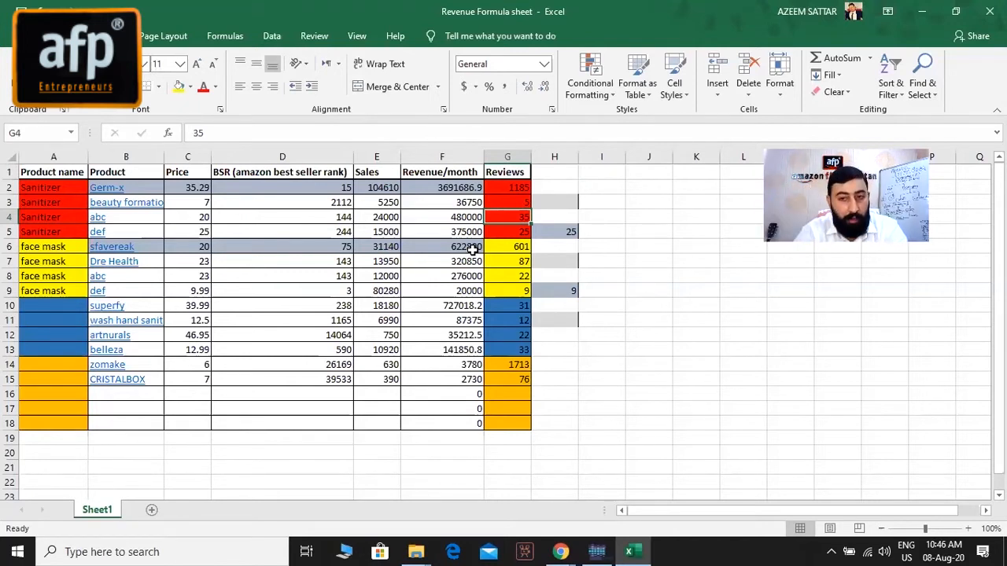
Open the Beauty Formation sanitizer listing from the Amazon results and examine its product details, price history and similar items.
key("alt+Tab")
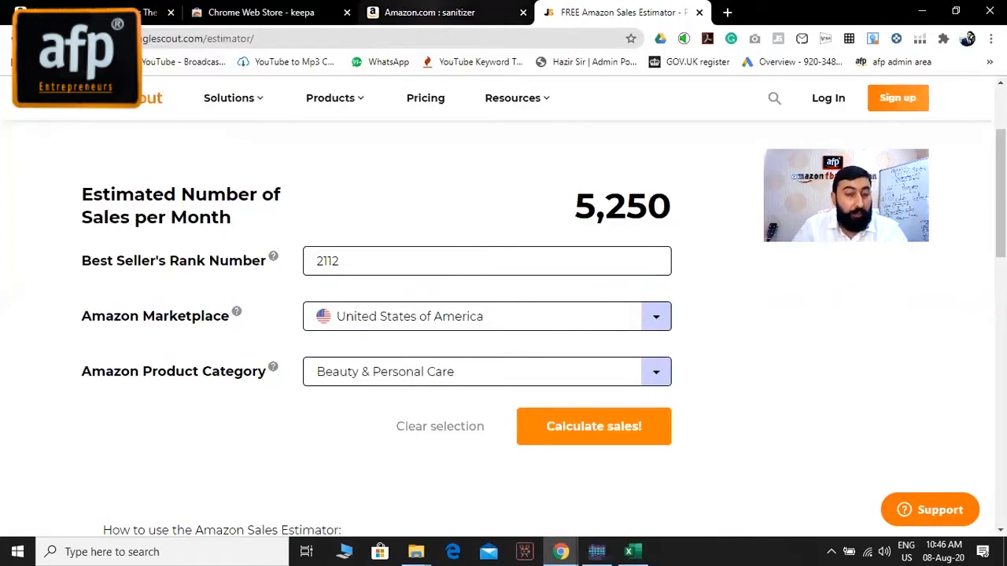
left_click(430, 13)
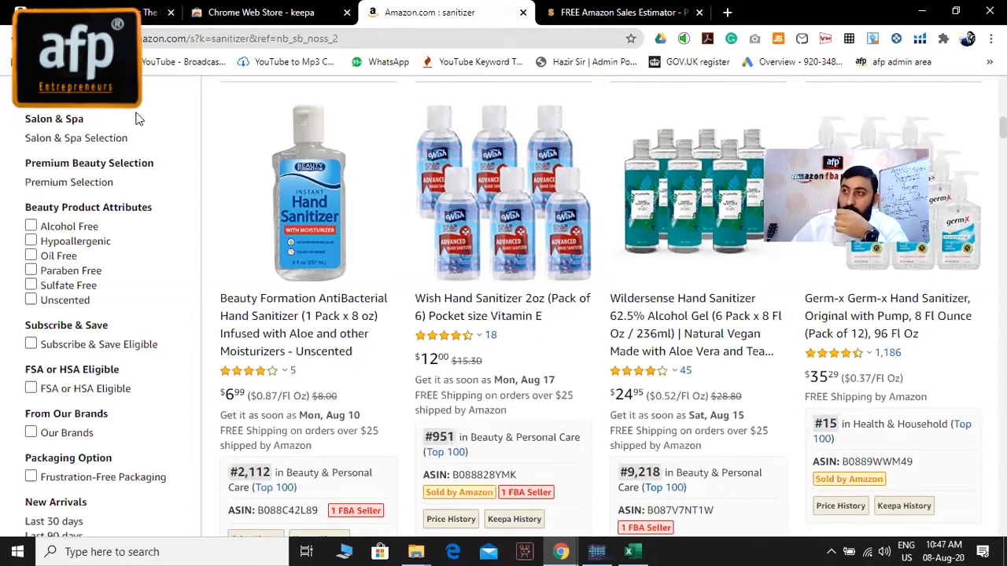
left_click(292, 306)
scroll(466, 225, "down", 5)
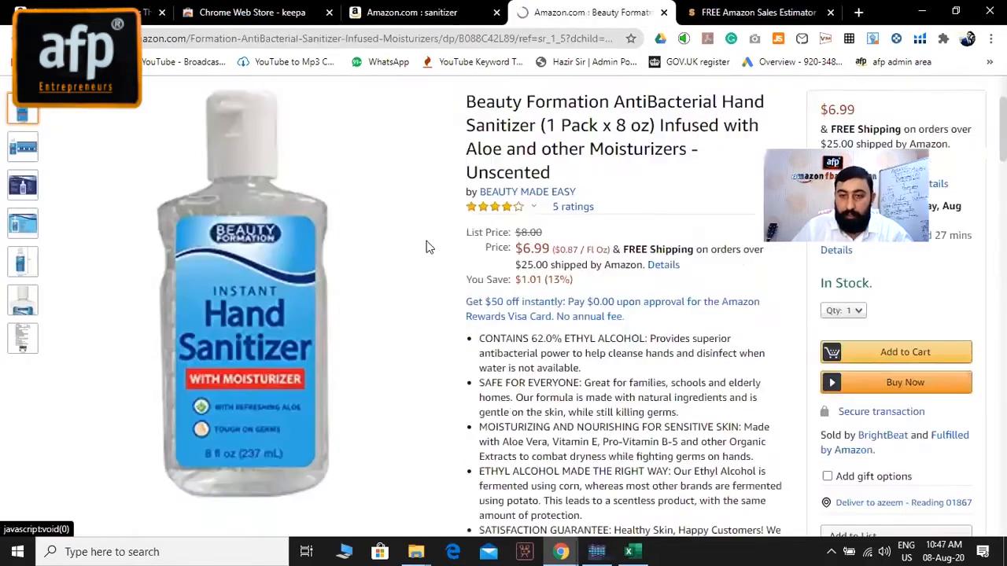
scroll(464, 346, "down", 3)
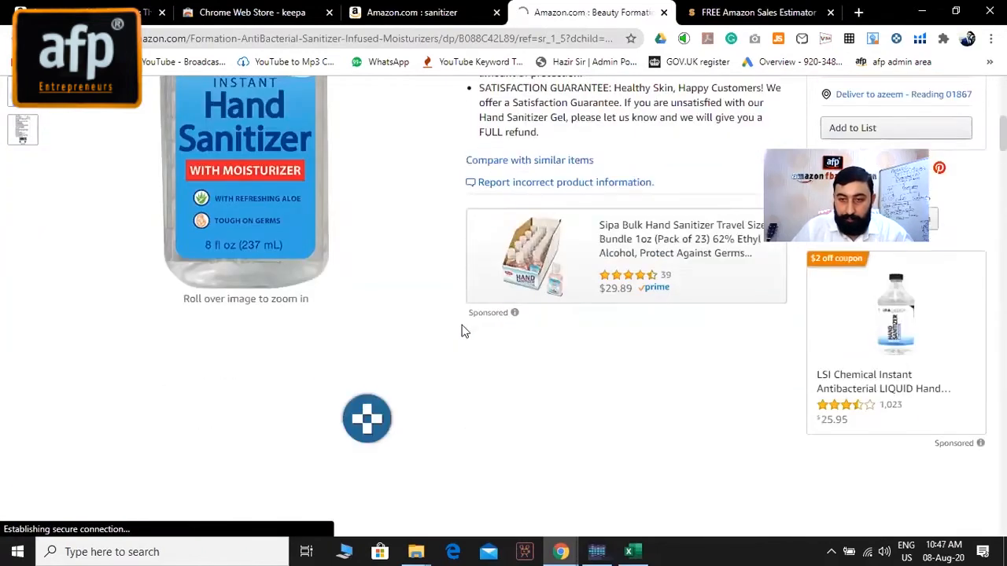
scroll(663, 412, "down", 10)
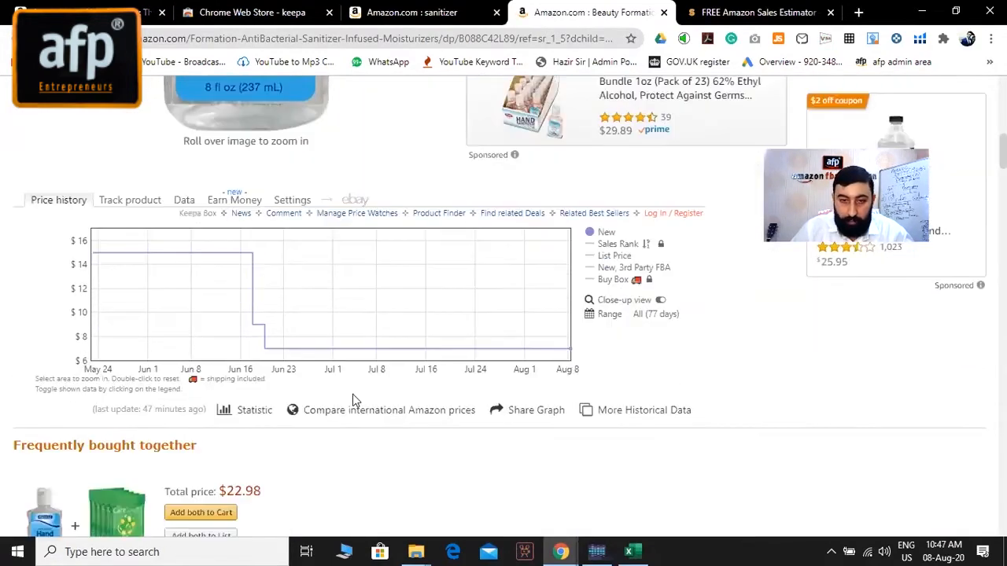
scroll(299, 344, "down", 15)
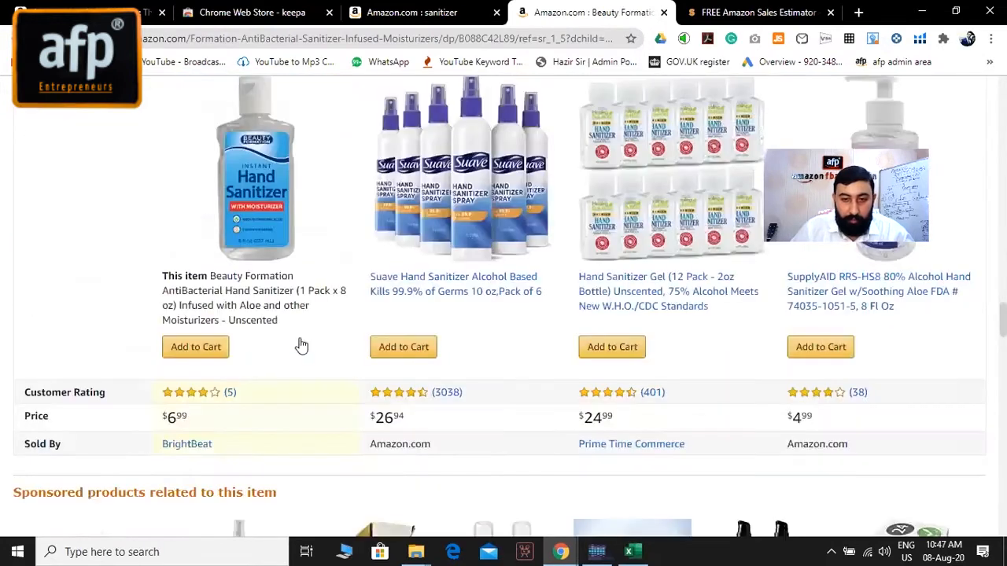
Open all customer reviews of the Beauty Formation sanitizer and read the review texts and star rating breakdown.
scroll(409, 264, "up", 3)
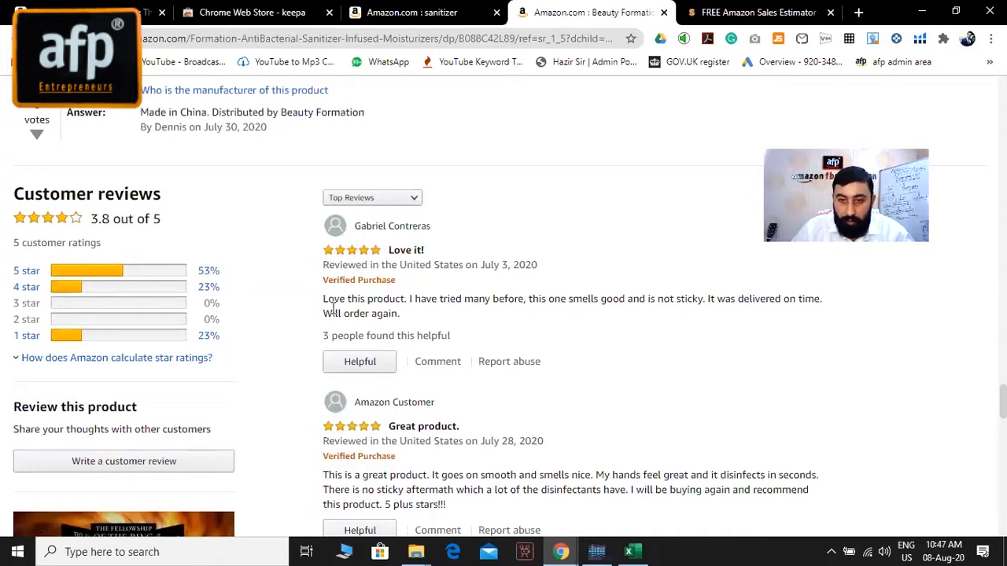
scroll(314, 330, "down", 2)
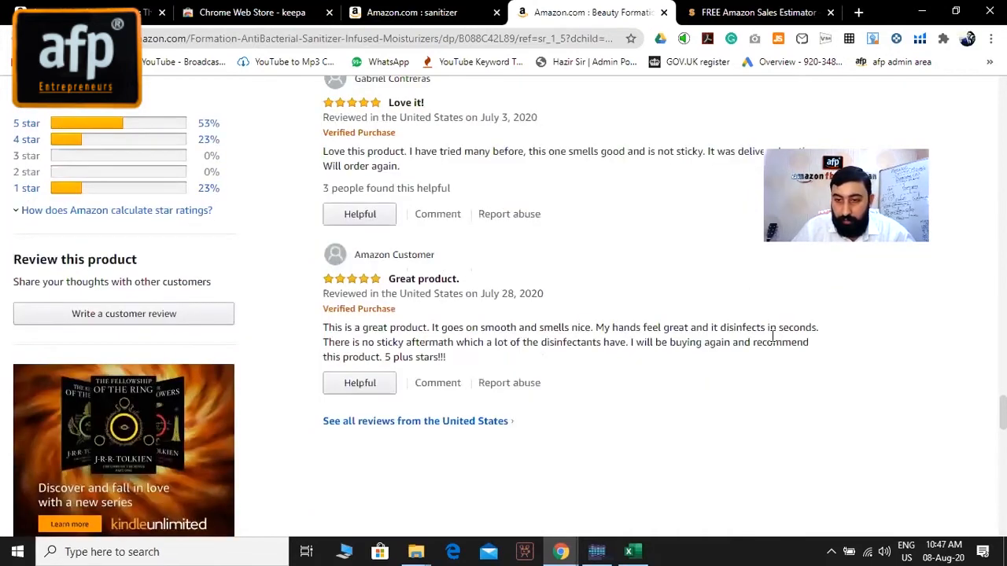
scroll(405, 244, "down", 3)
left_click(422, 202)
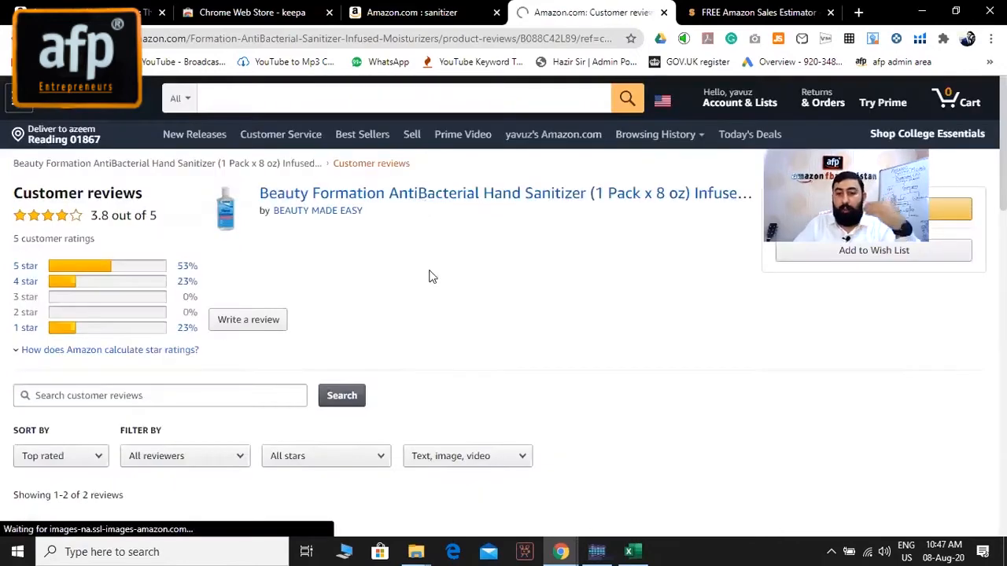
scroll(354, 283, "down", 9)
scroll(292, 290, "up", 3)
scroll(126, 291, "up", 2)
scroll(163, 294, "down", 4)
scroll(164, 307, "up", 3)
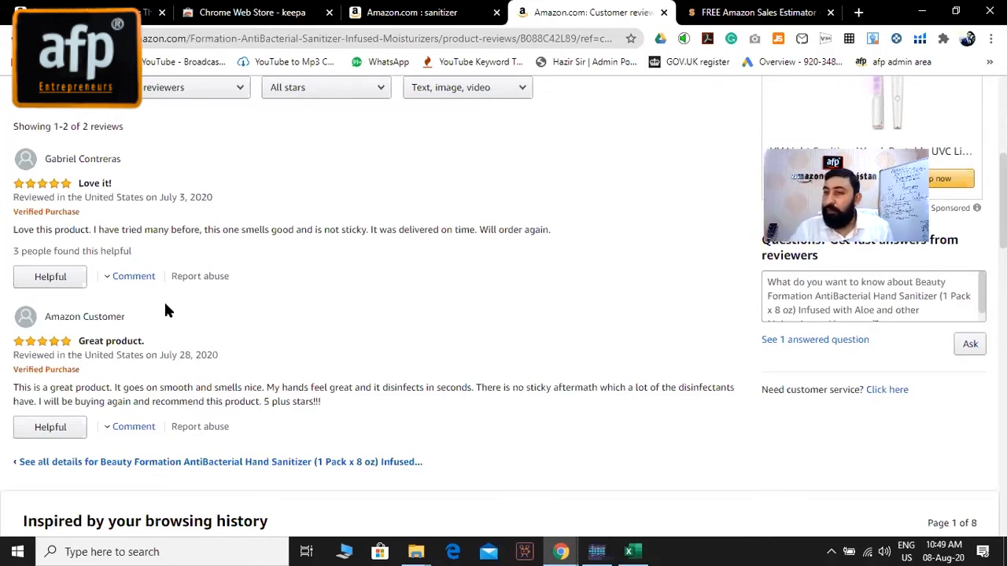
Recheck the estimated monthly sales, and examine the Wish Hand Sanitizer's price, reviews and best seller rank in the Amazon results.
left_click(719, 12)
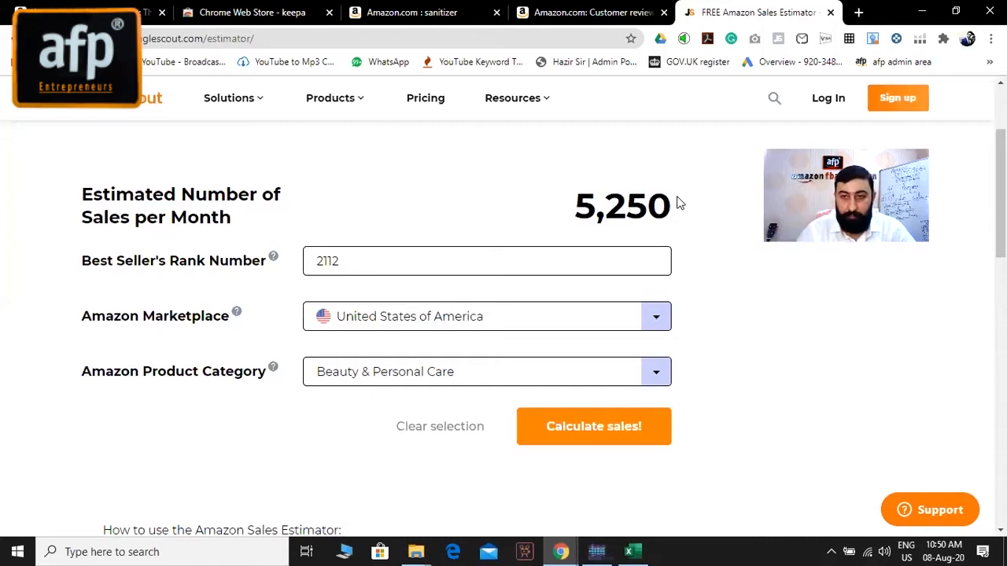
left_click(549, 14)
left_click(448, 15)
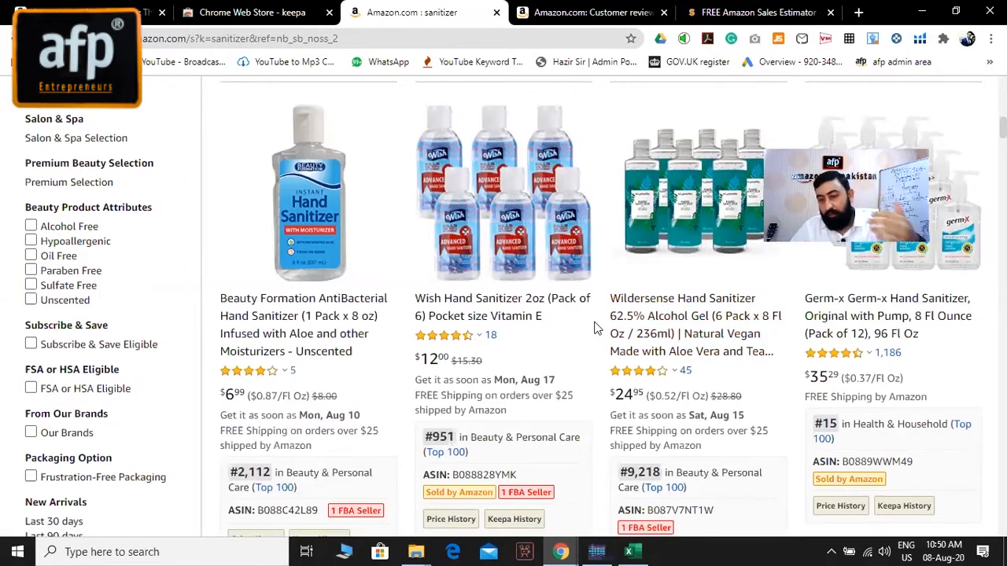
scroll(500, 291, "down", 2)
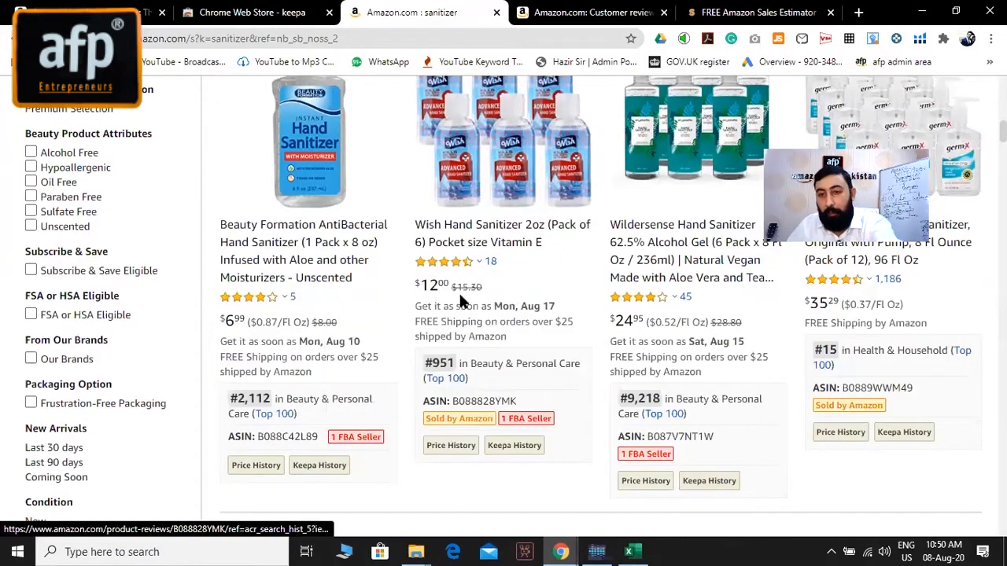
scroll(468, 305, "up", 2)
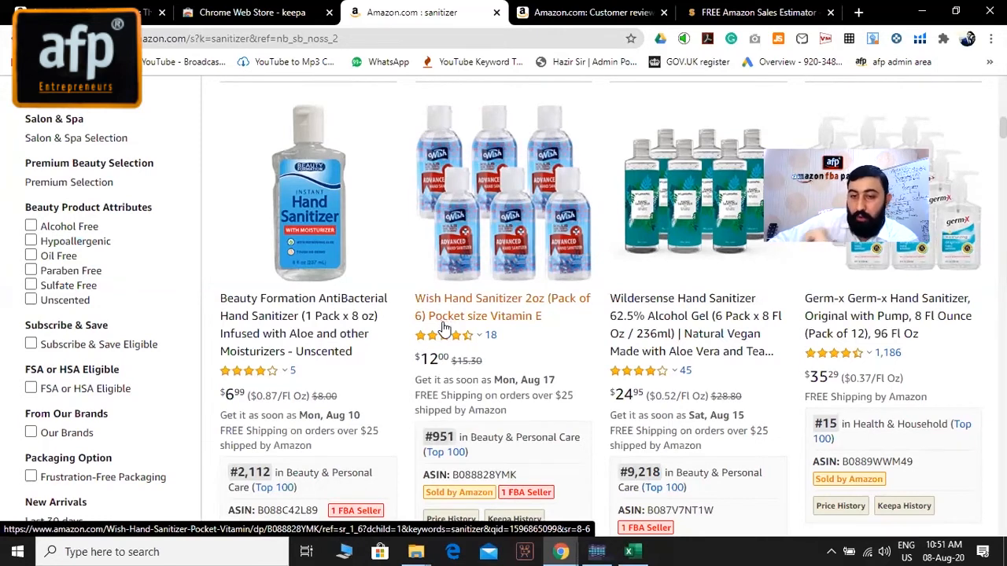
scroll(444, 328, "down", 1)
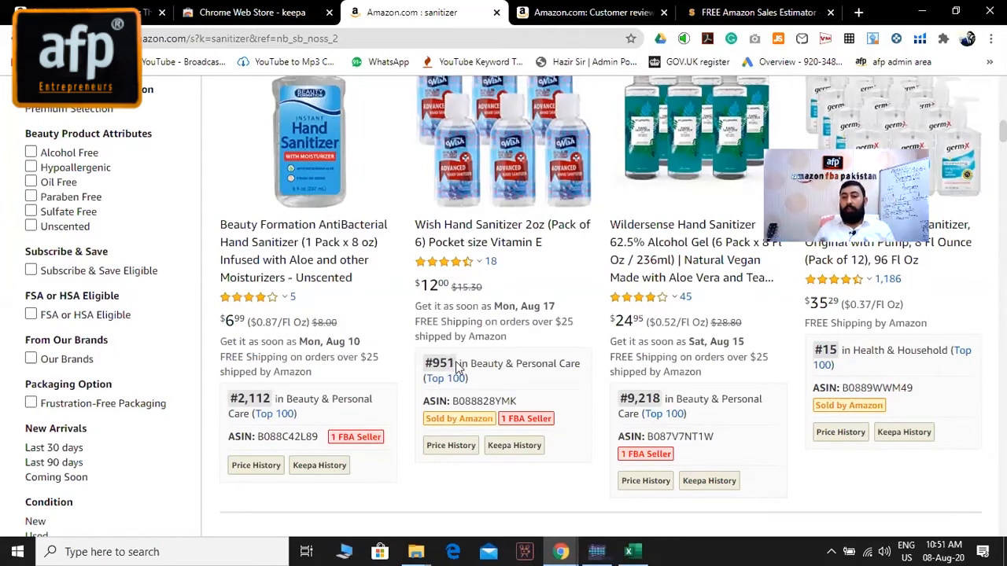
Copy the Wish Hand Sanitizer's rank 951 from the Amazon results and calculate its estimated monthly sales in the sales estimator.
left_click_drag(456, 364, 437, 363)
key("ctrl+c")
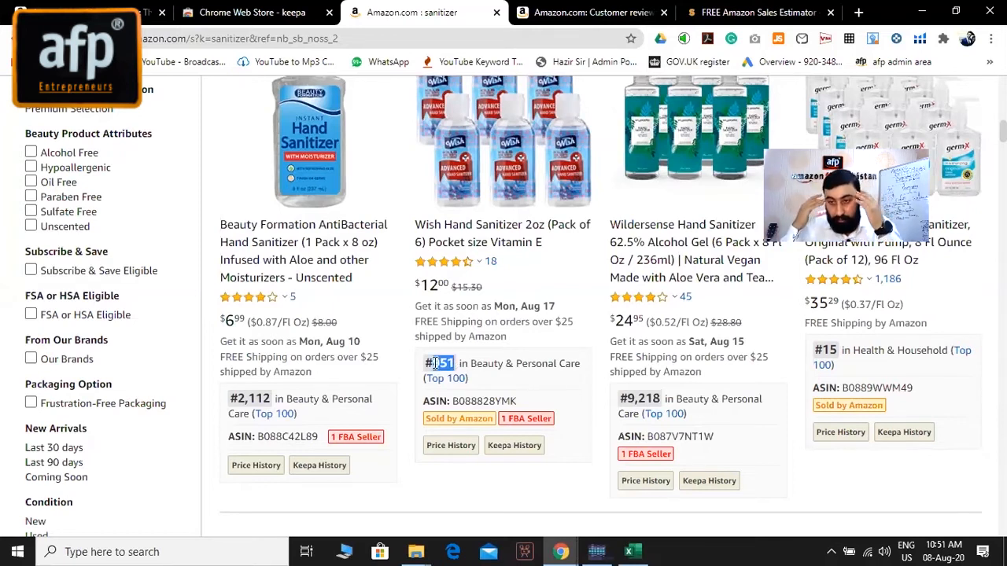
left_click_drag(437, 363, 425, 363)
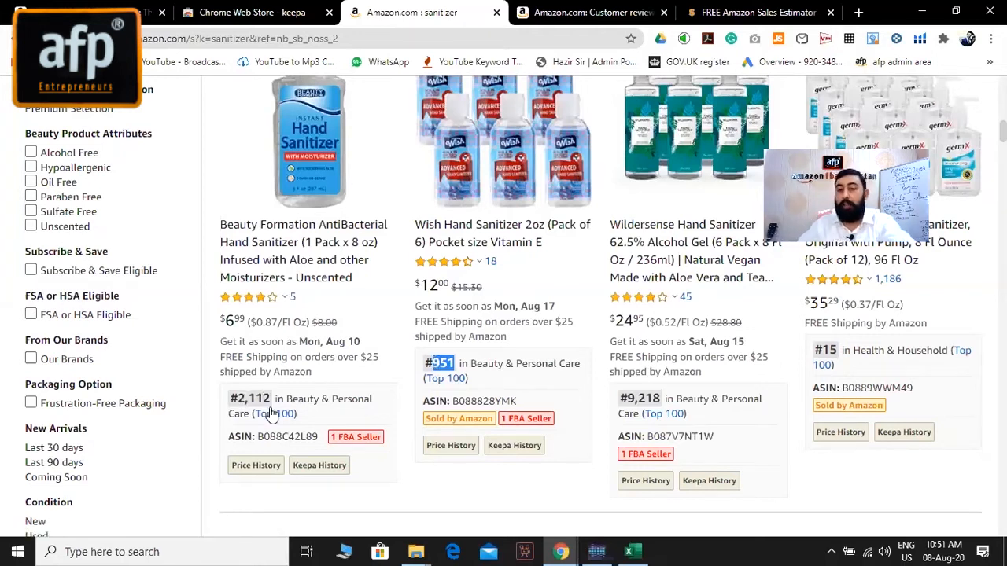
left_click(719, 16)
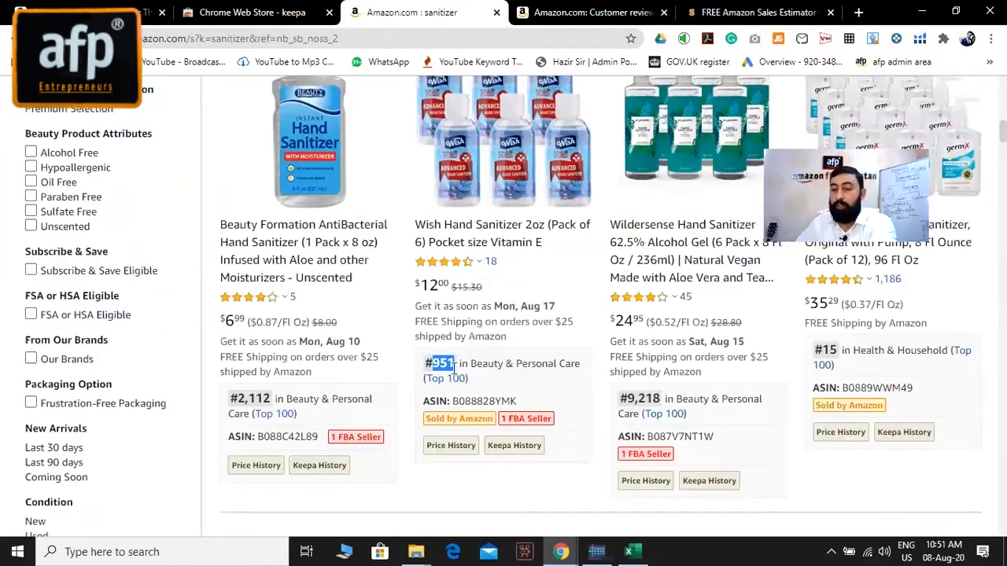
left_click(717, 14)
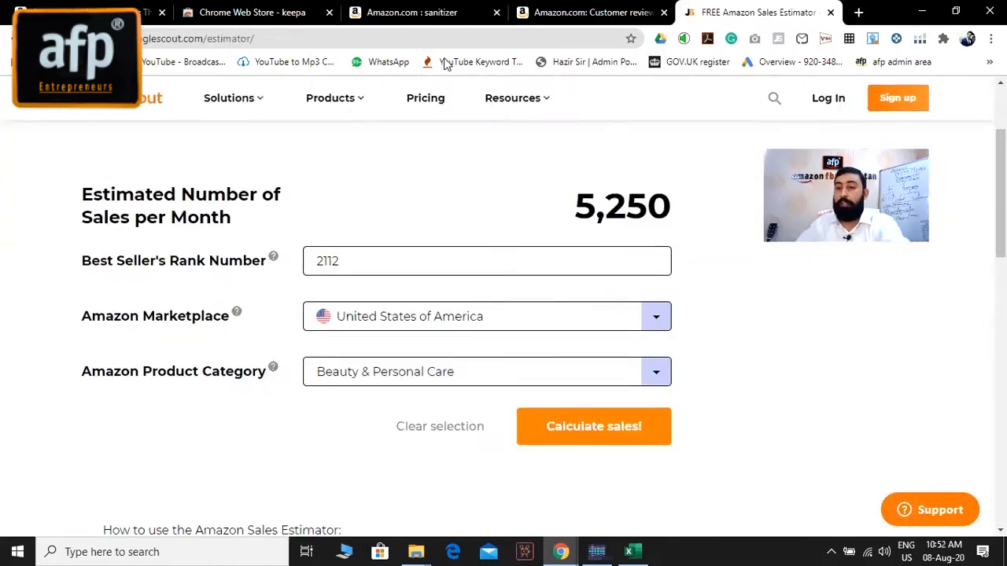
left_click(444, 14)
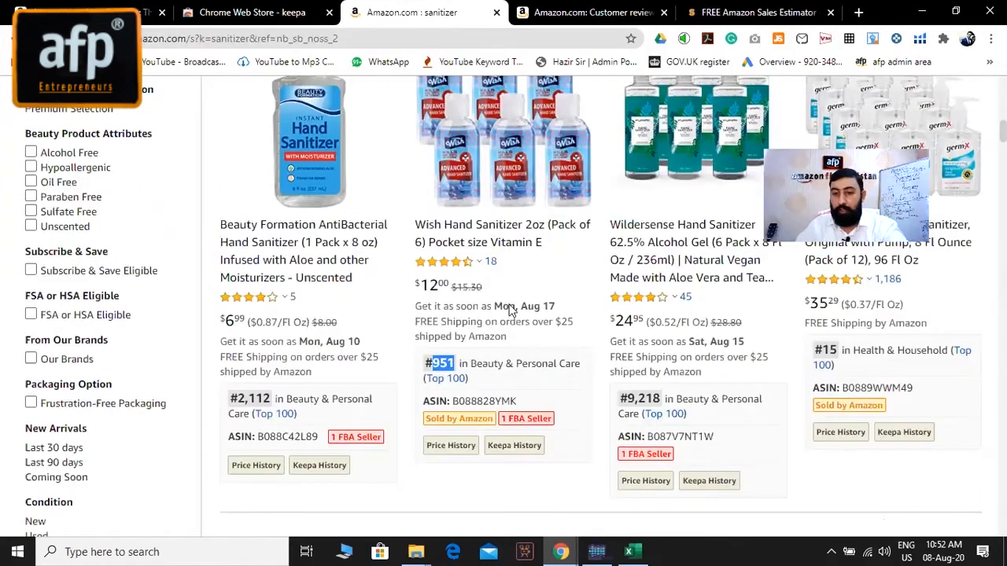
left_click(717, 14)
double_click(375, 265)
key("ctrl+v")
left_click(594, 425)
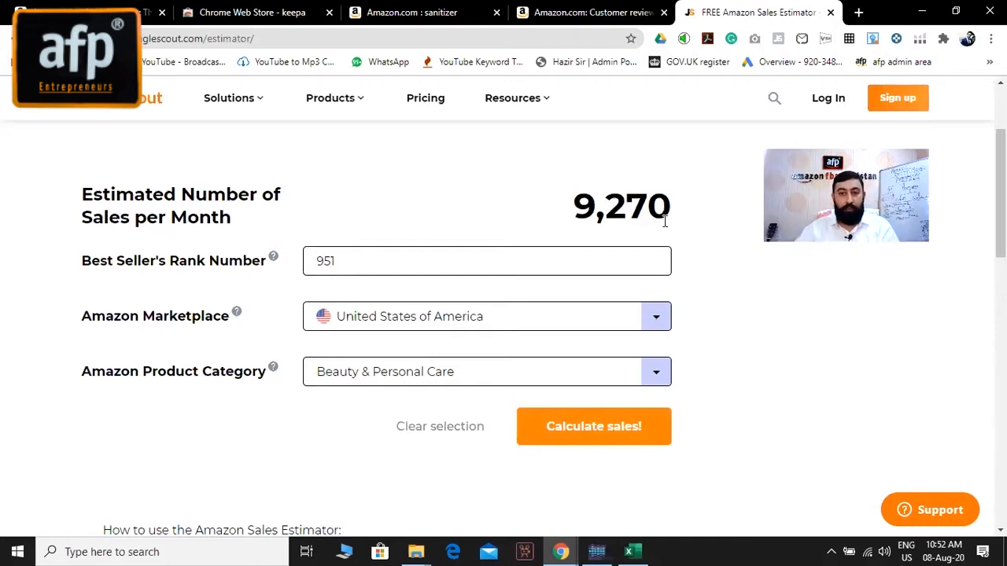
Compare the Wish Hand Sanitizer's price, reviews and rank in the Amazon results with its estimated monthly sales.
left_click(411, 12)
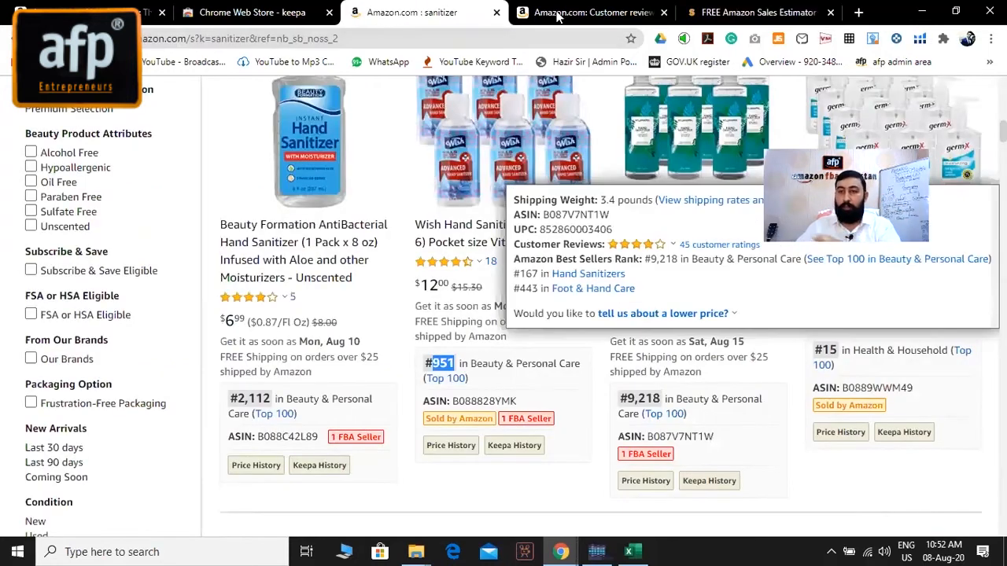
left_click(688, 14)
left_click(462, 16)
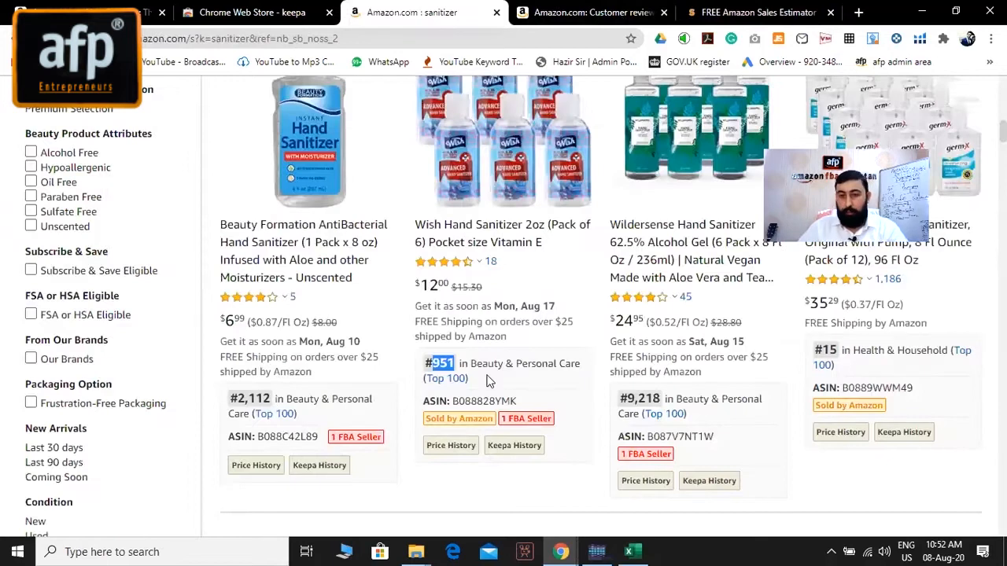
left_click(767, 19)
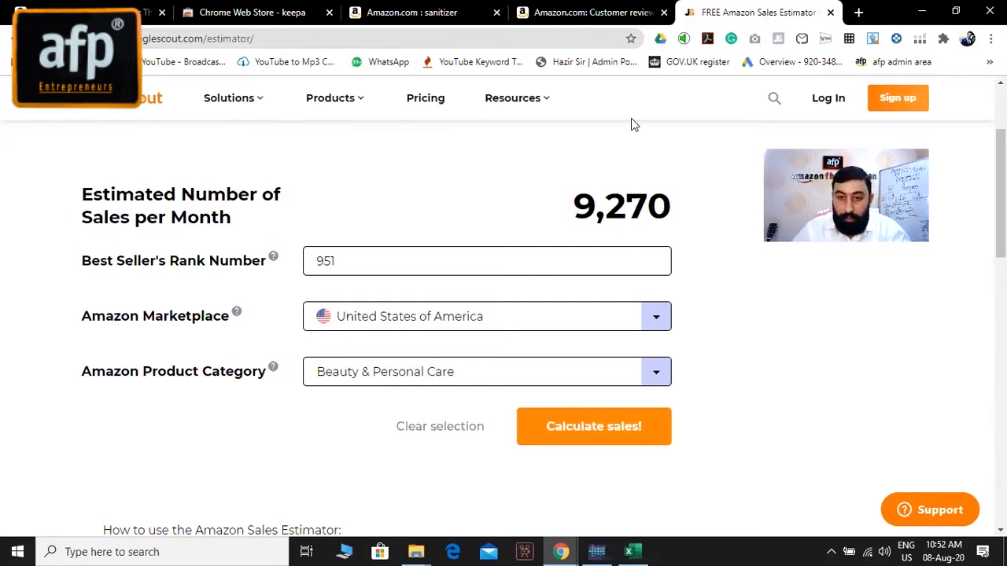
left_click(410, 19)
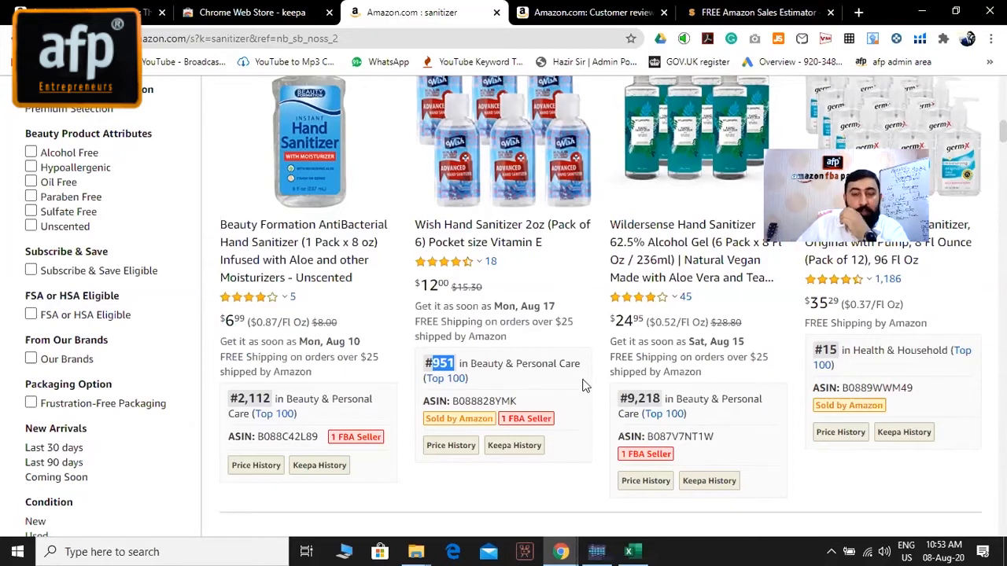
mouse_move(476, 199)
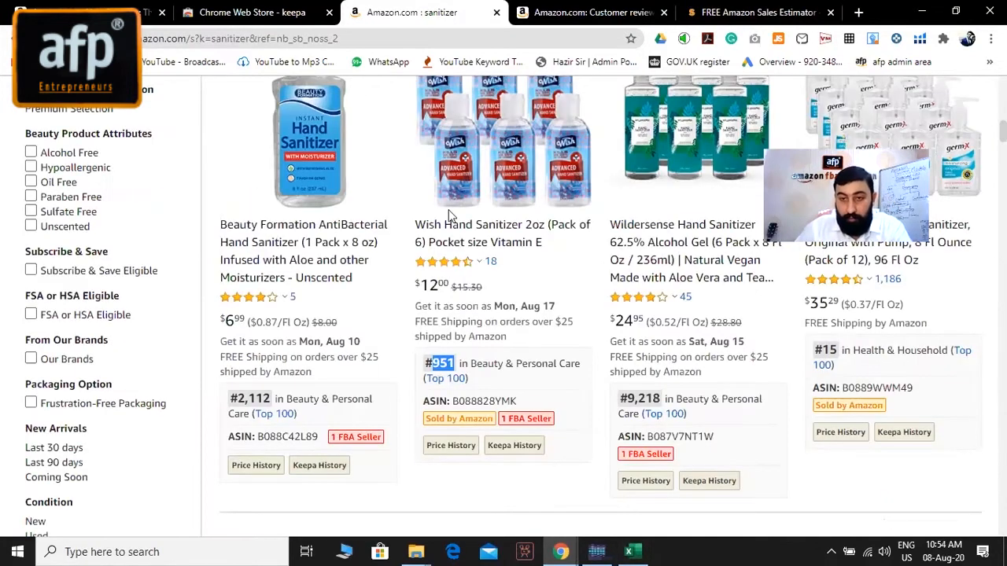
Rename the abc sanitizer in the Excel sheet as wish and copy the Wish Hand Sanitizer's product link from the Amazon results.
left_click(629, 552)
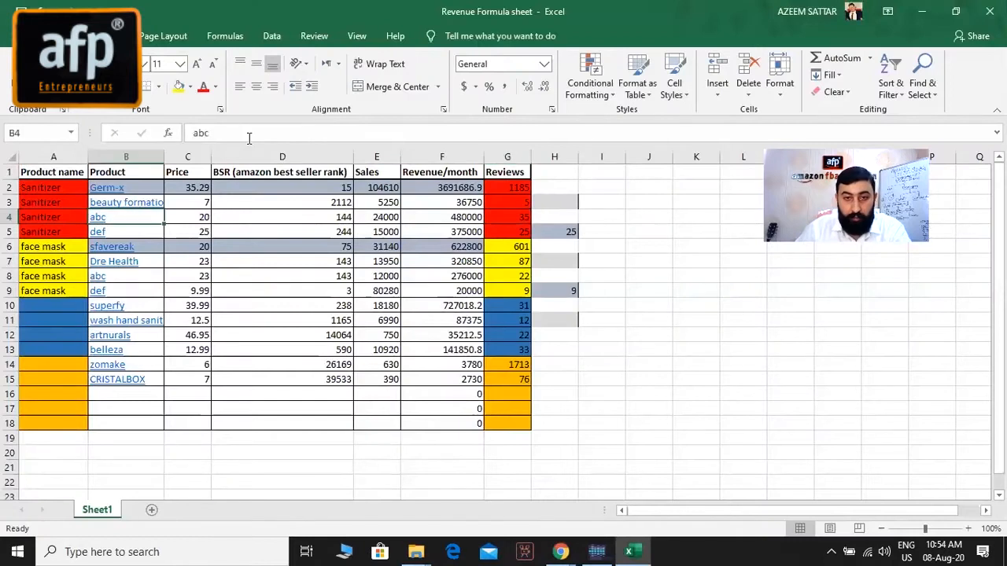
type("wish")
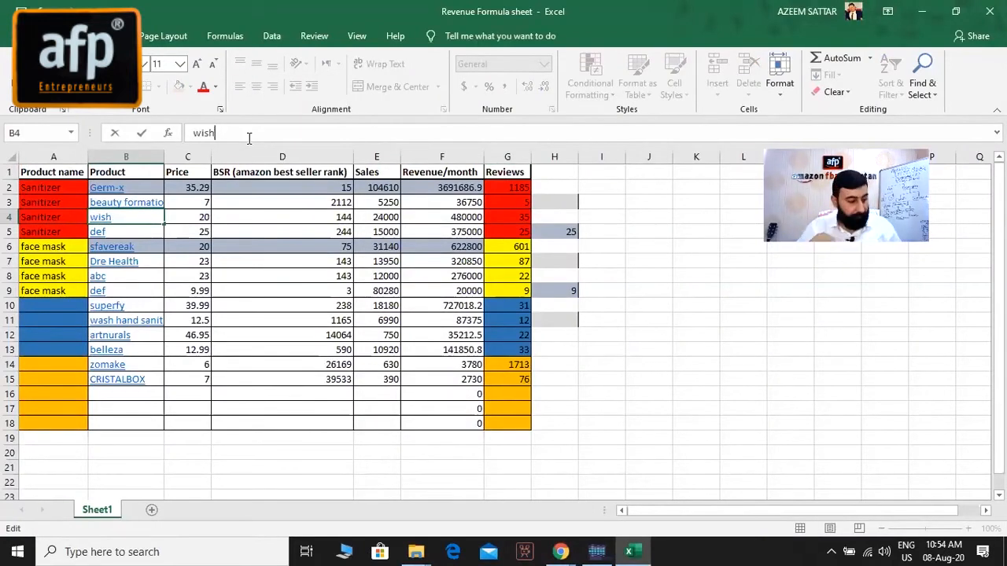
right_click(134, 221)
left_click(167, 223)
right_click(140, 222)
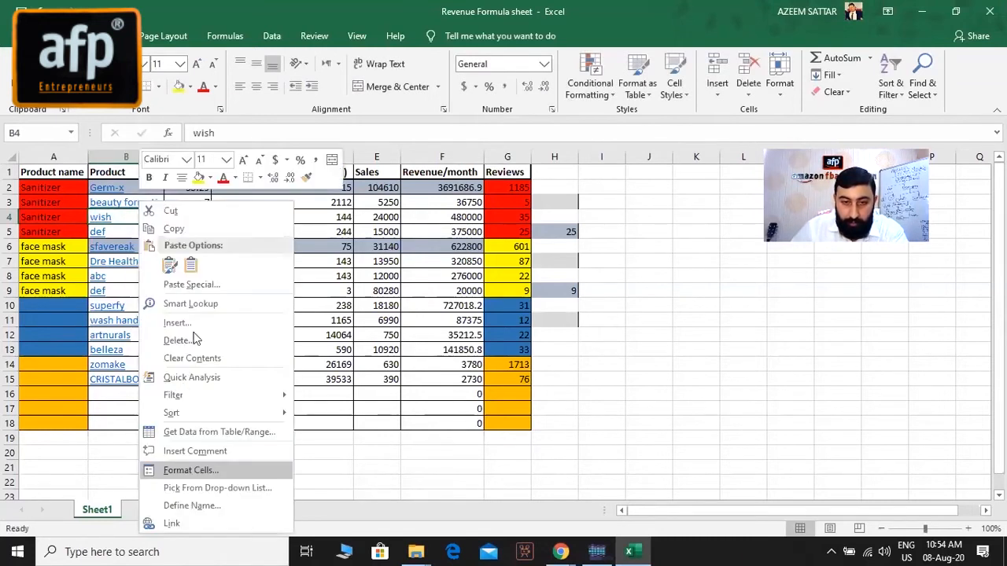
left_click(553, 549)
left_click(625, 487)
right_click(464, 231)
left_click(512, 342)
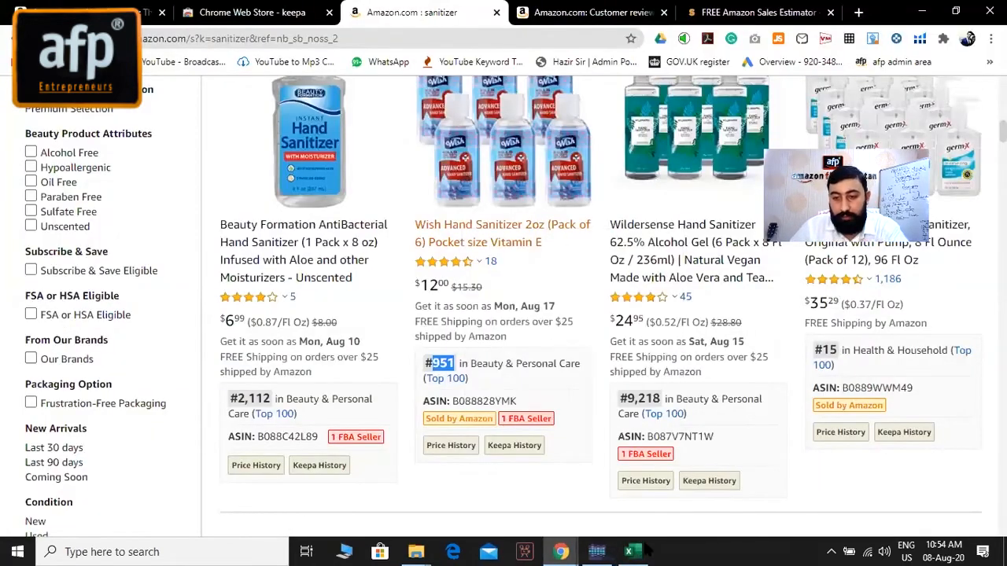
Hyperlink the wish product cell in the Excel sheet to the copied Amazon listing address.
left_click(642, 547)
right_click(143, 224)
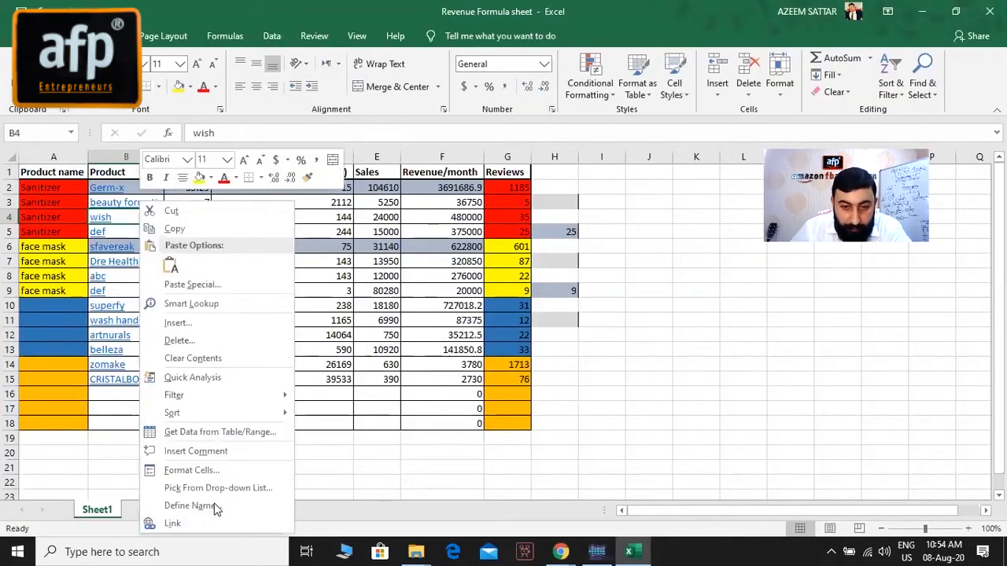
left_click(341, 450)
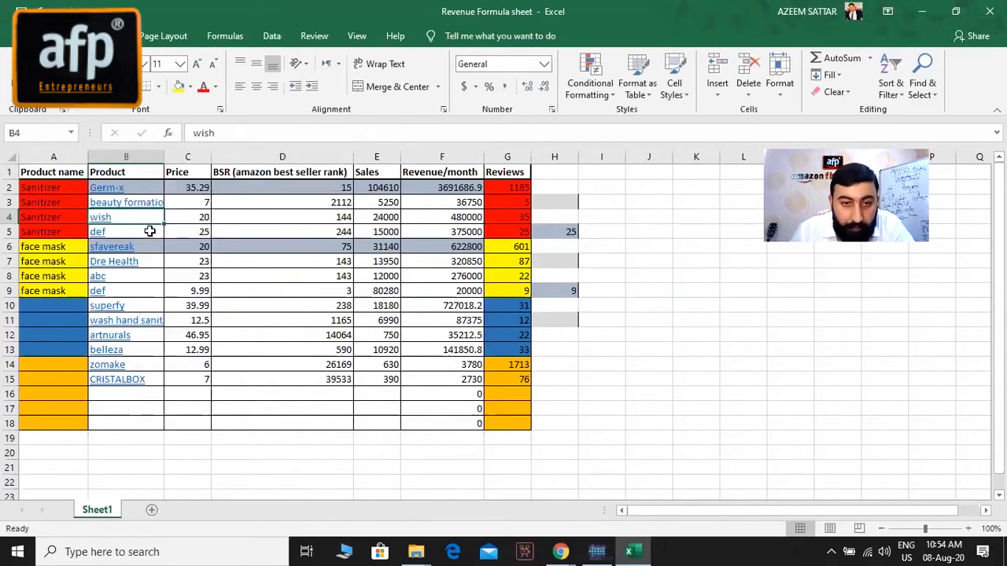
right_click(100, 223)
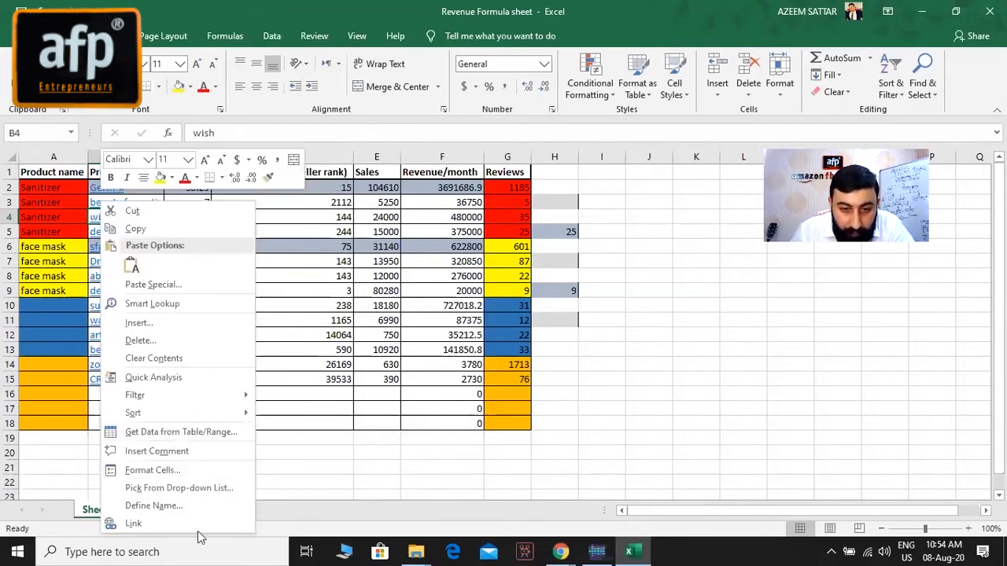
left_click(133, 523)
key("ctrl+v")
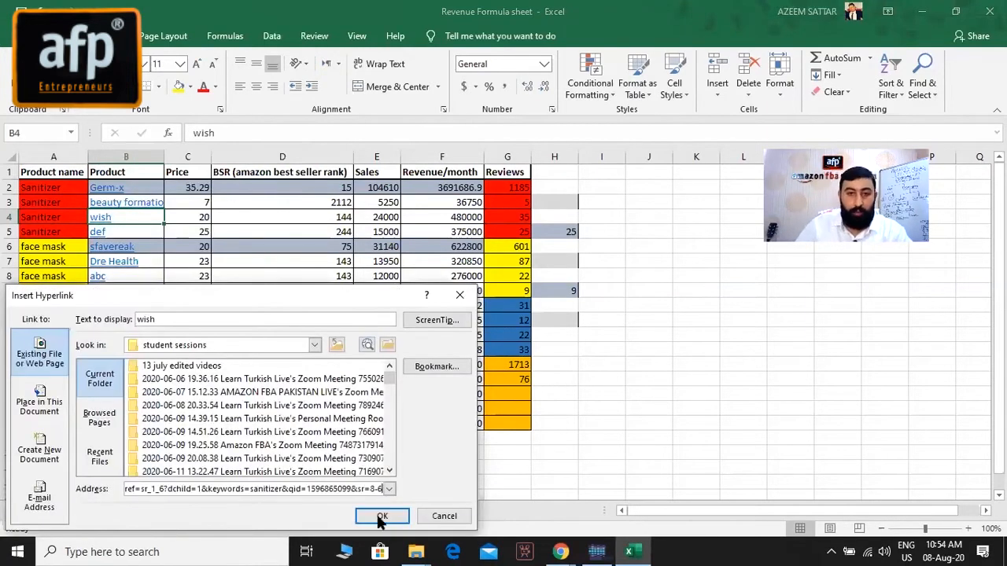
left_click(385, 517)
Check the Wish listing's figures on Amazon, and set the wish row's price to 12 and best seller rank to 951.
left_click(191, 216)
key("alt+Tab")
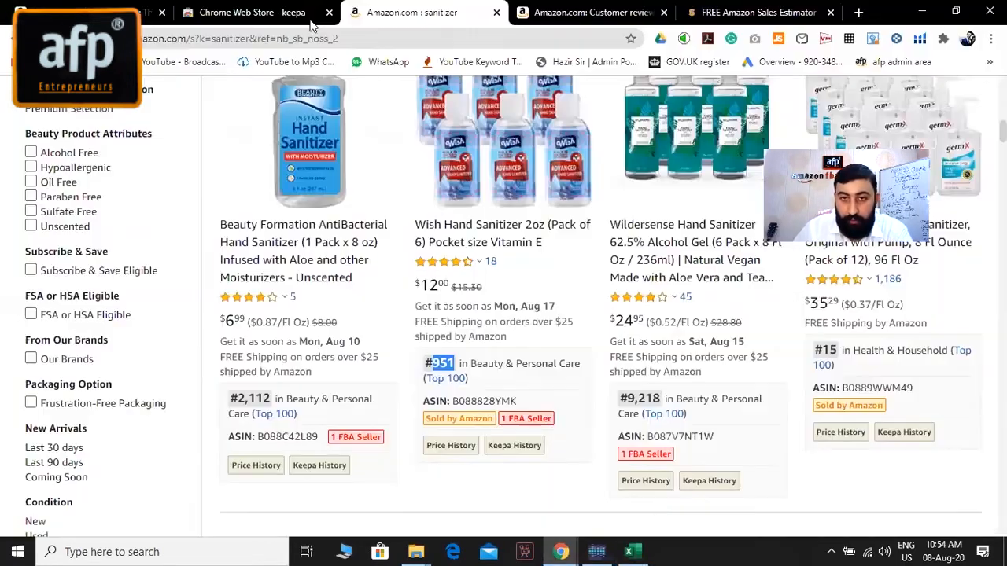
left_click(755, 13)
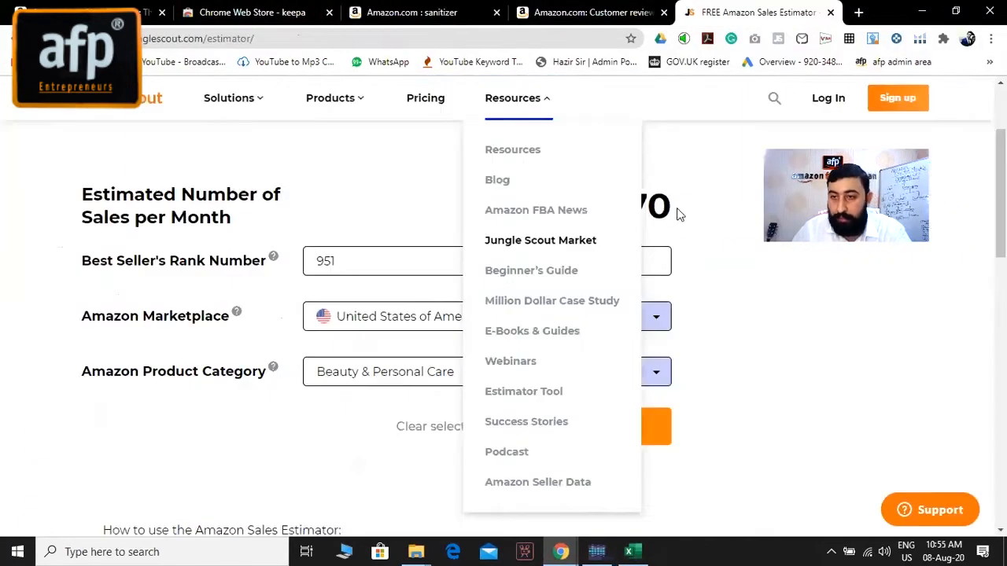
left_click(443, 20)
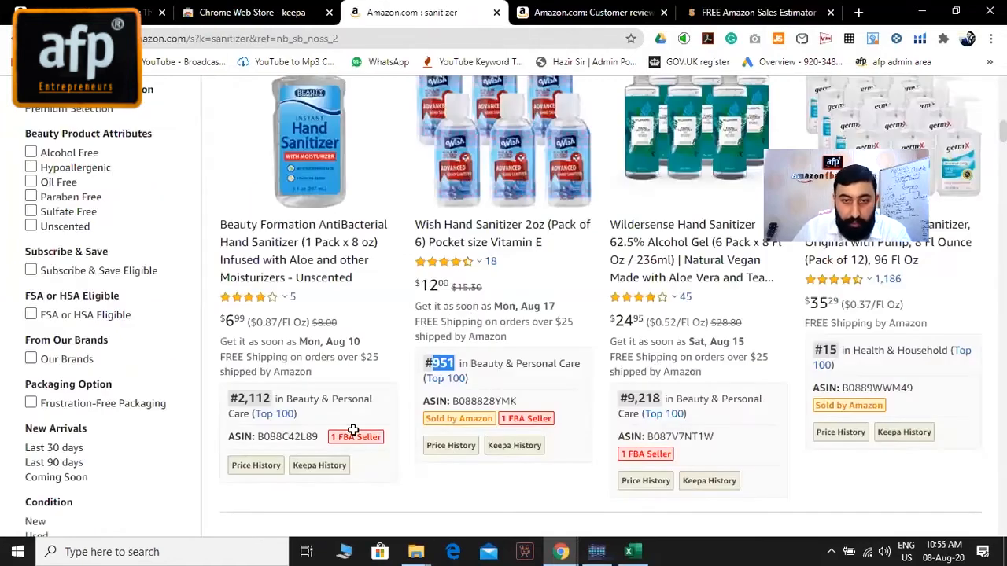
key("alt+Tab")
type("12")
key("Tab")
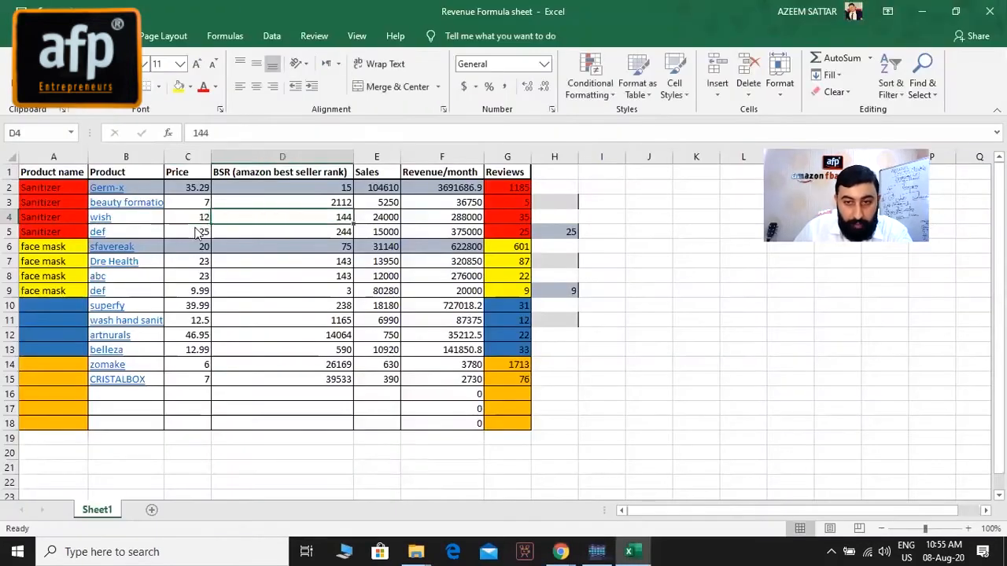
type("951")
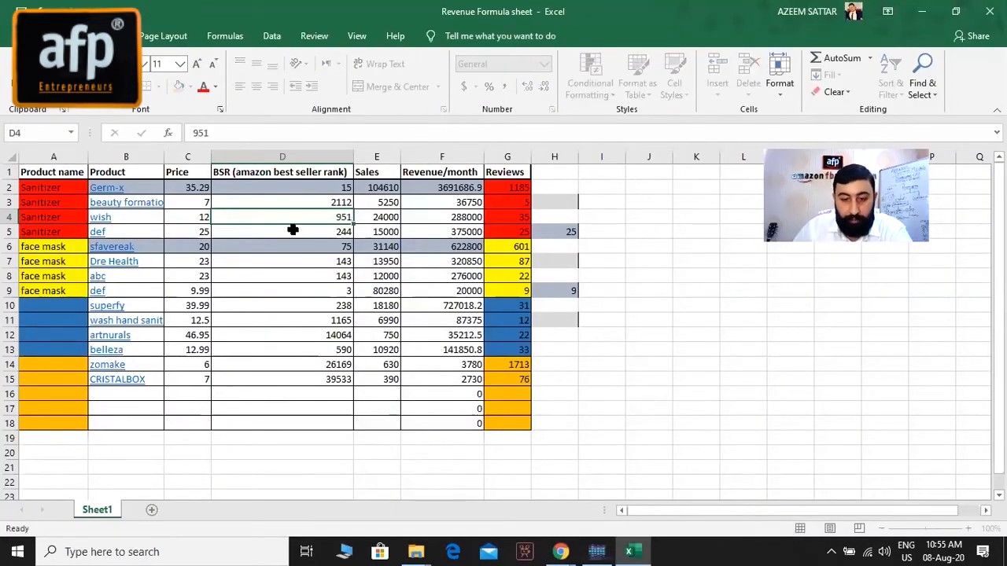
key("Tab")
Check the estimated monthly sales in the estimator and set the wish row's sales to 9270.
key("alt+Tab")
left_click(720, 4)
key("alt+Tab")
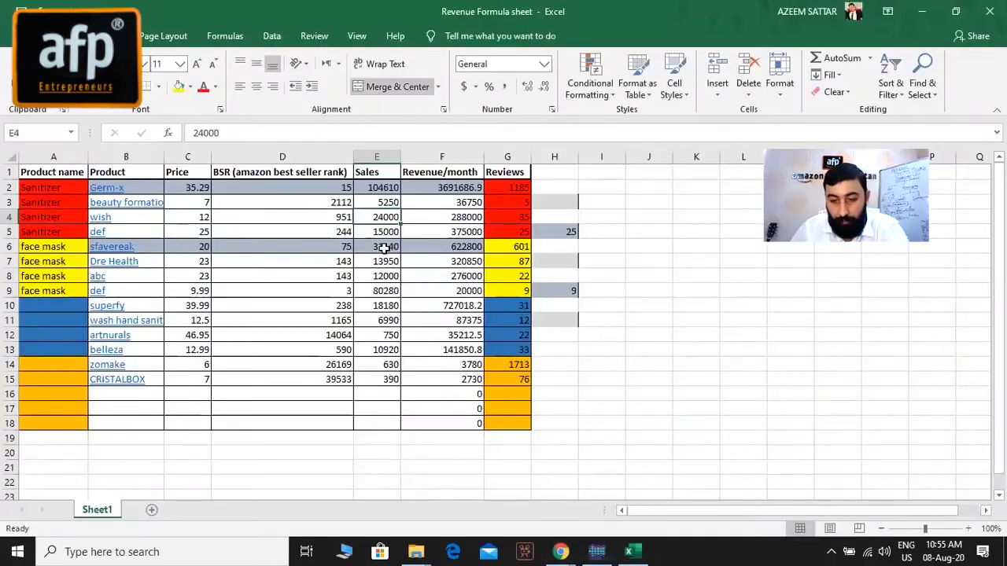
type("9270")
key("Tab")
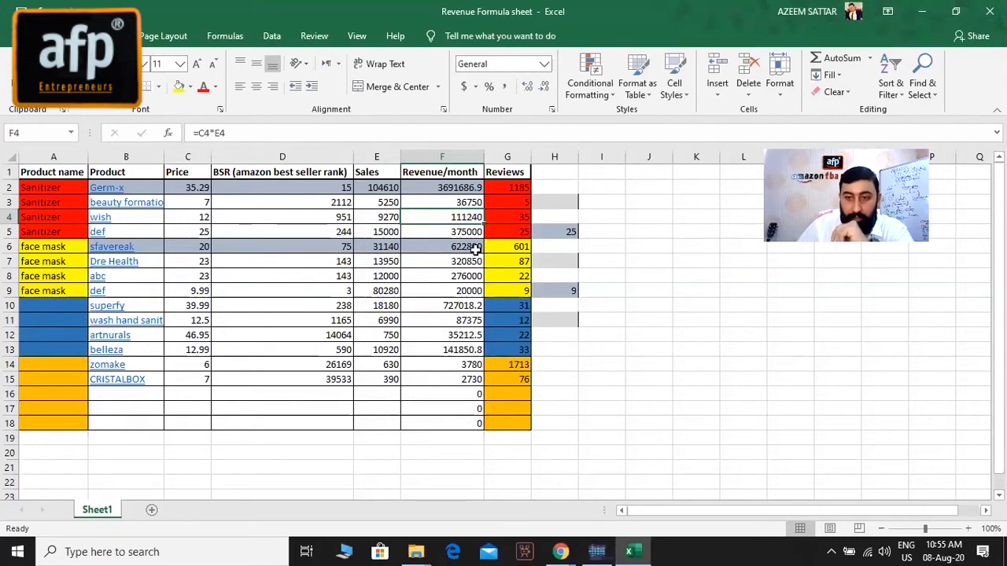
Look up the Wish Hand Sanitizer's review count on Amazon and set the wish row's reviews to 18.
key("alt+Tab")
key("ctrl+shift+Tab")
key("ctrl+shift+Tab")
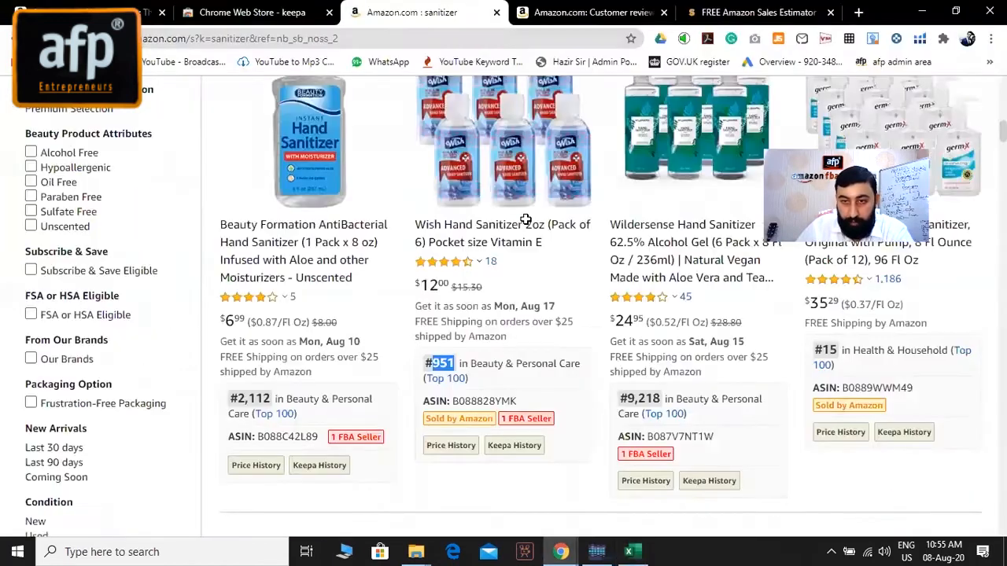
key("alt+Tab")
type("18")
left_click(510, 240)
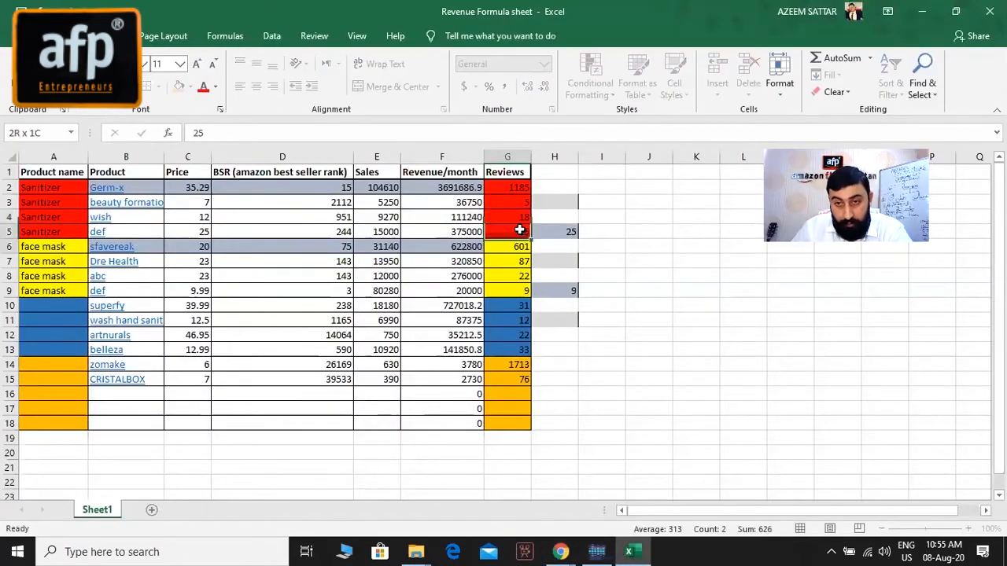
Open the Wish Hand Sanitizer listing in a new tab and examine its related products, star rating breakdown and customer reviews.
key("alt+Tab")
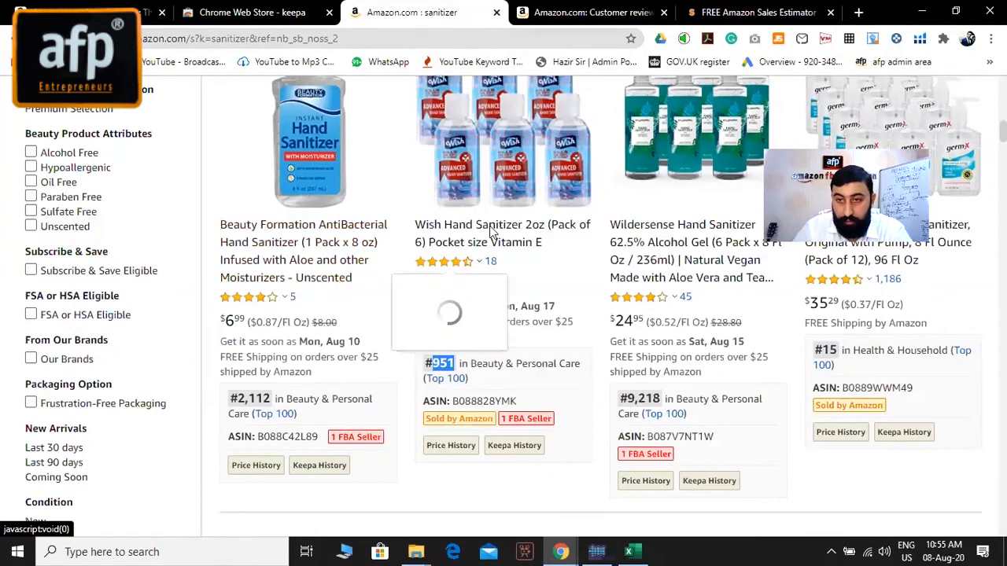
middle_click(480, 228)
left_click(474, 14)
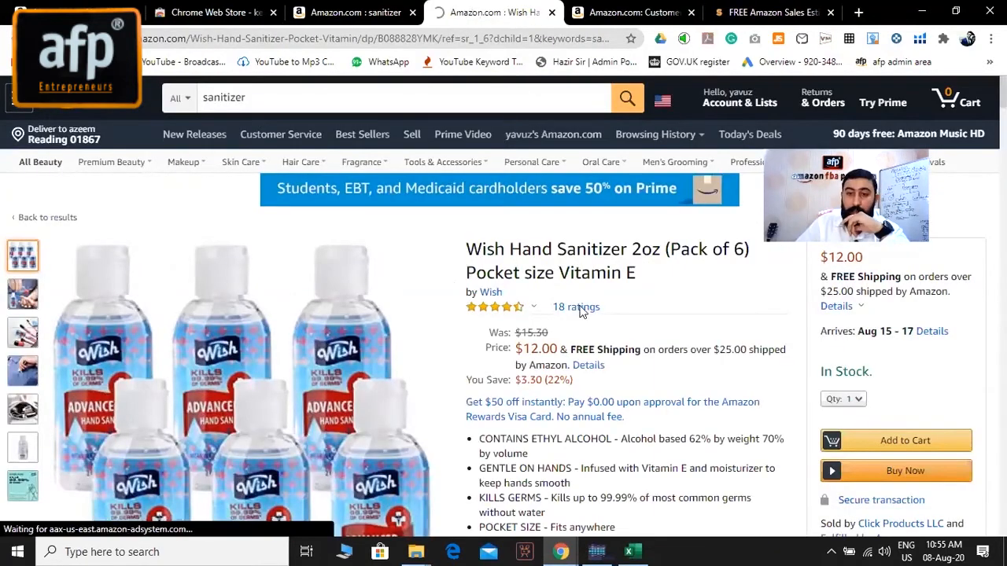
scroll(584, 311, "down", 10)
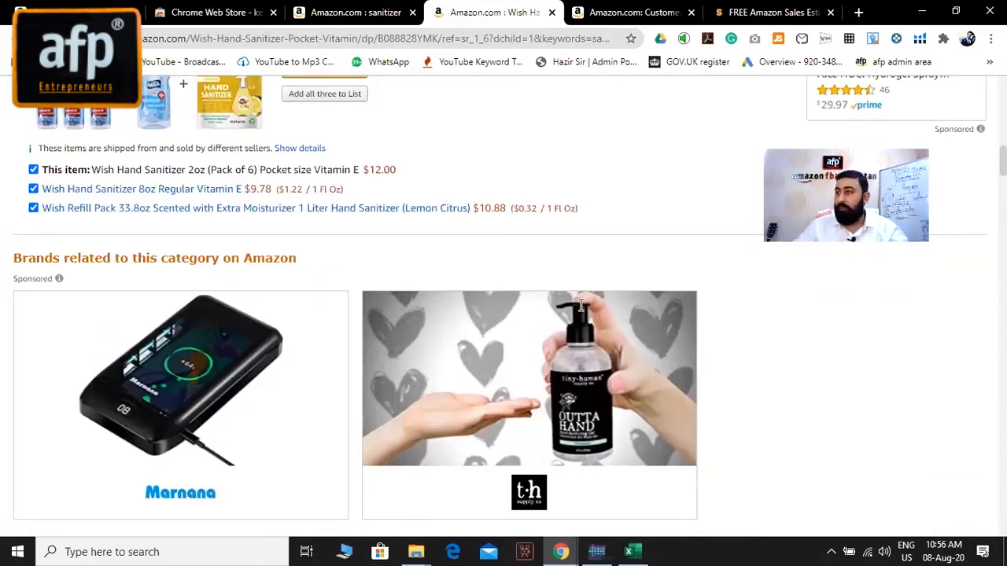
scroll(688, 362, "down", 5)
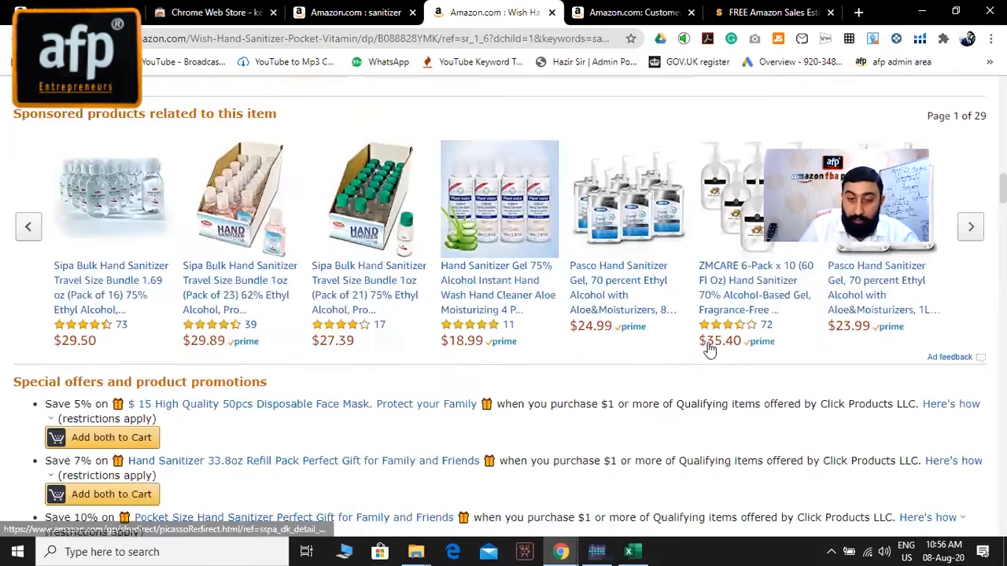
scroll(693, 349, "down", 20)
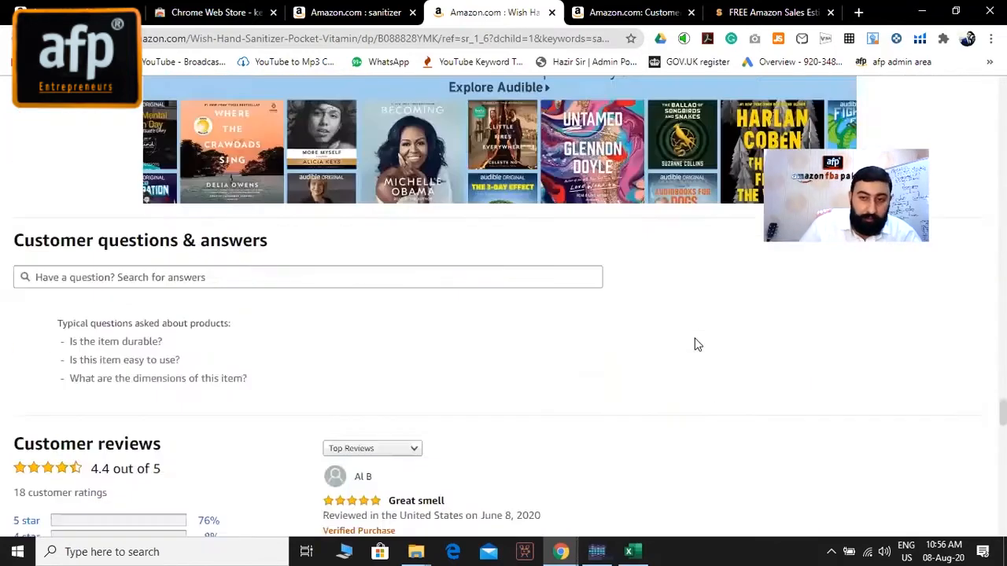
scroll(695, 345, "up", 2)
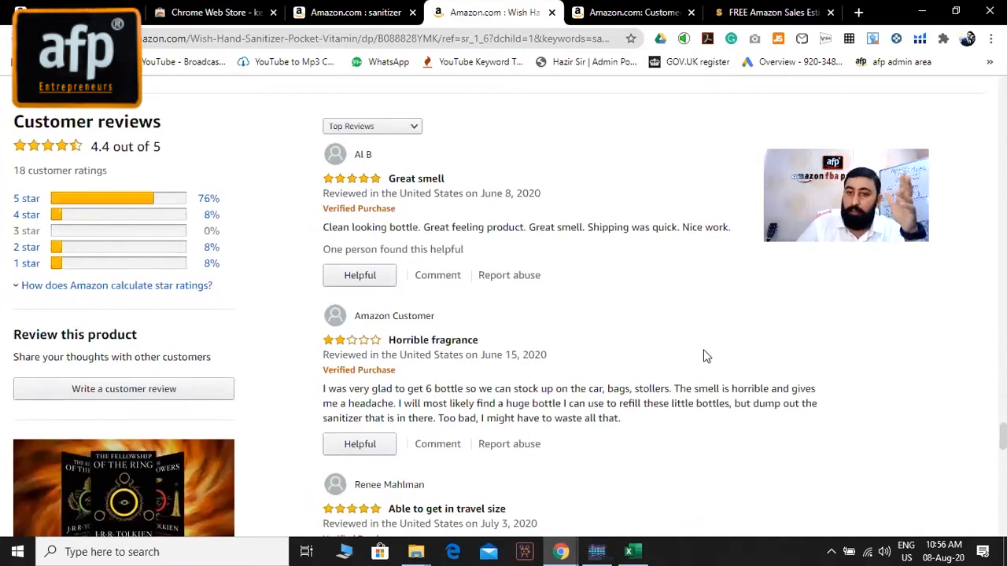
scroll(703, 353, "down", 5)
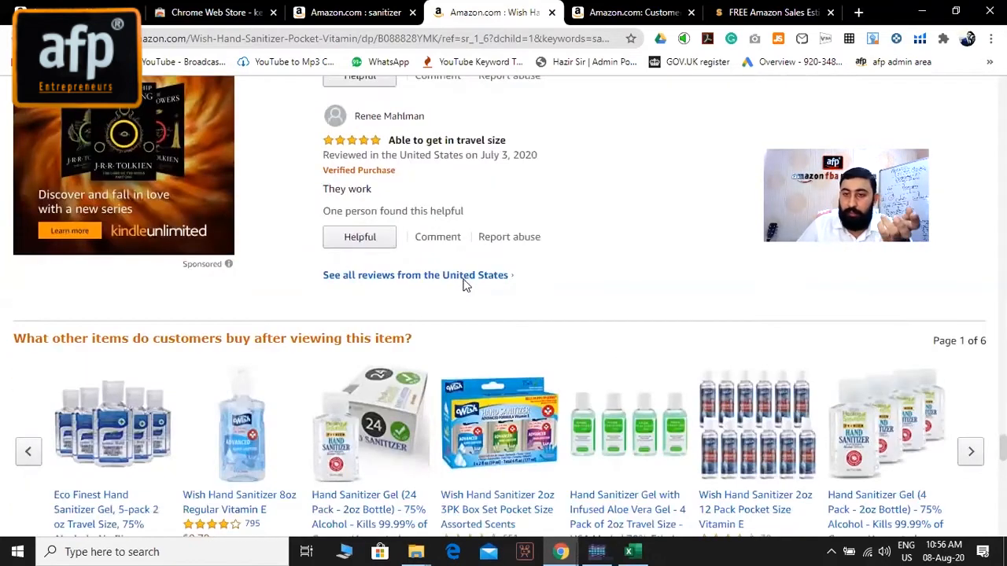
Open all United States reviews of the Wish Hand Sanitizer and read the individual customer comments.
left_click(465, 283)
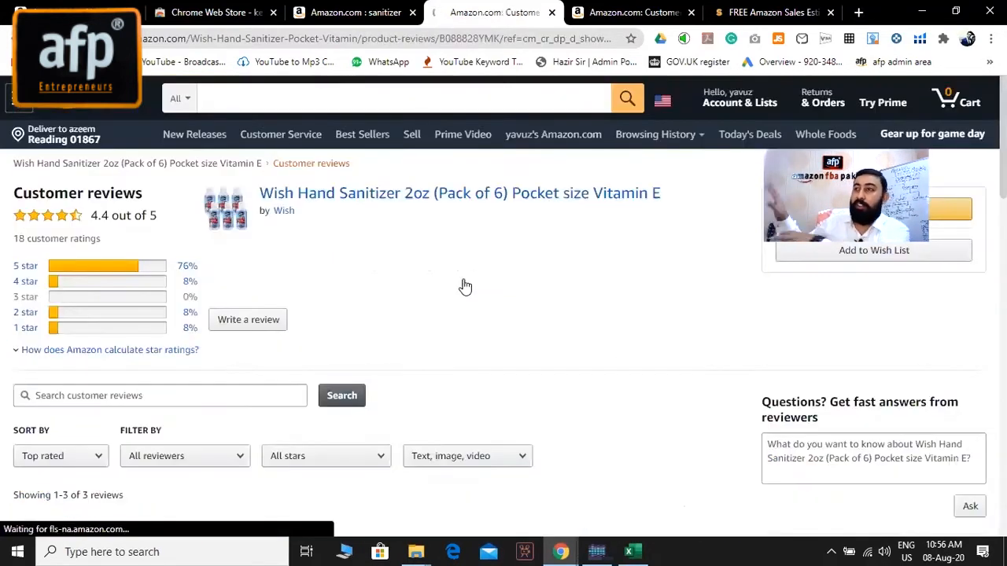
scroll(467, 286, "down", 5)
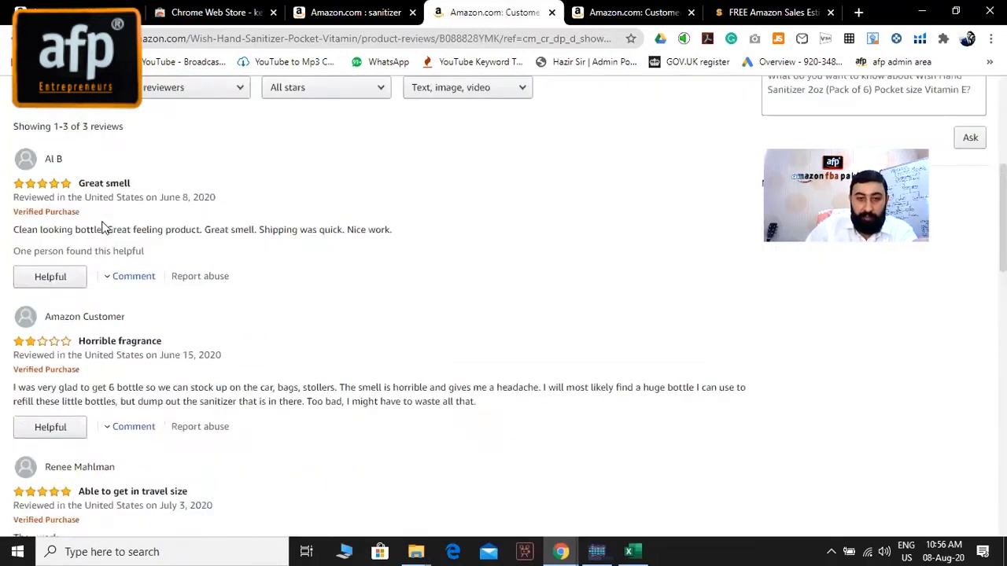
scroll(149, 268, "down", 1)
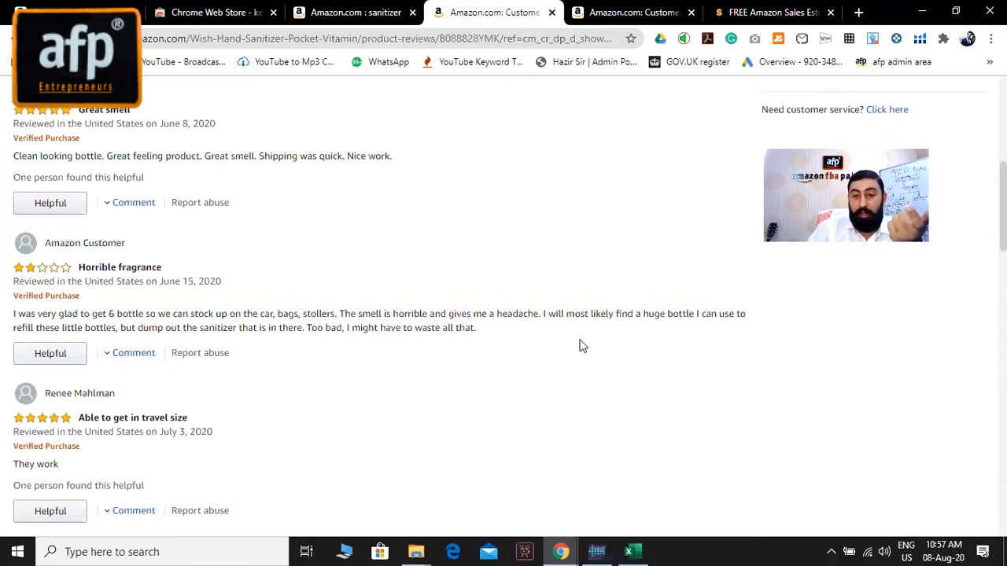
scroll(512, 349, "down", 3)
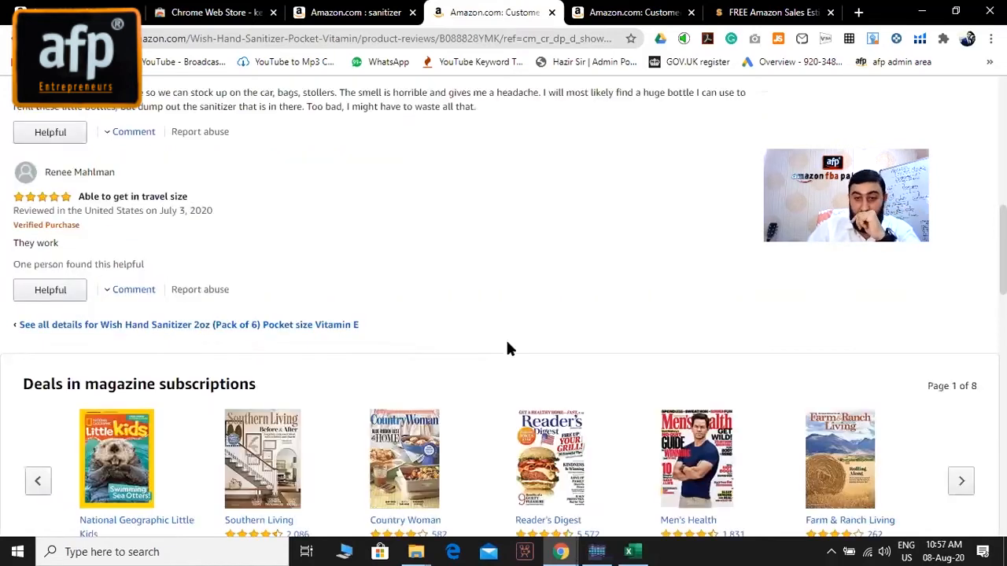
Return to the Wish Hand Sanitizer product page and reopen its full list of United States reviews.
left_click(259, 327)
scroll(535, 348, "down", 5)
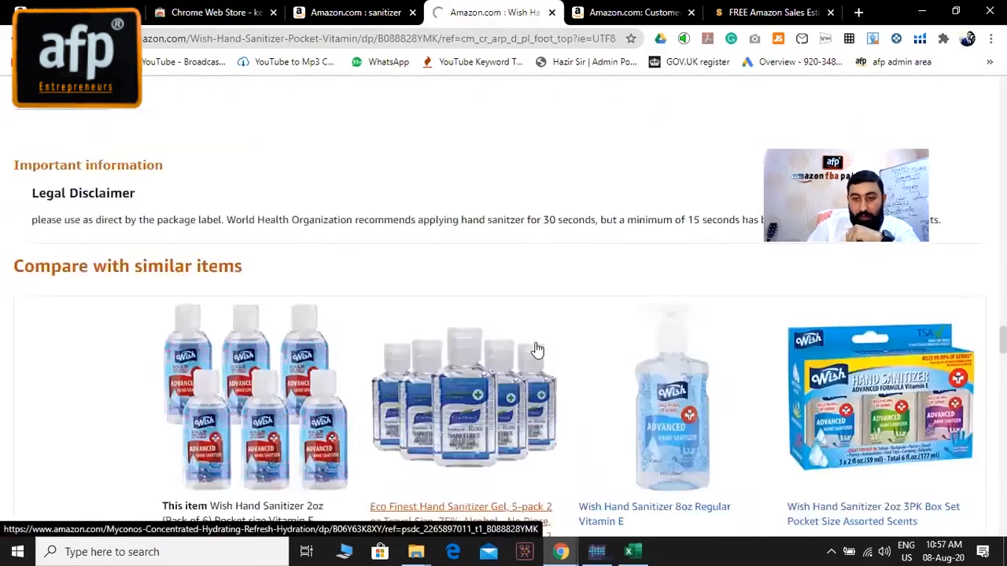
scroll(535, 350, "down", 10)
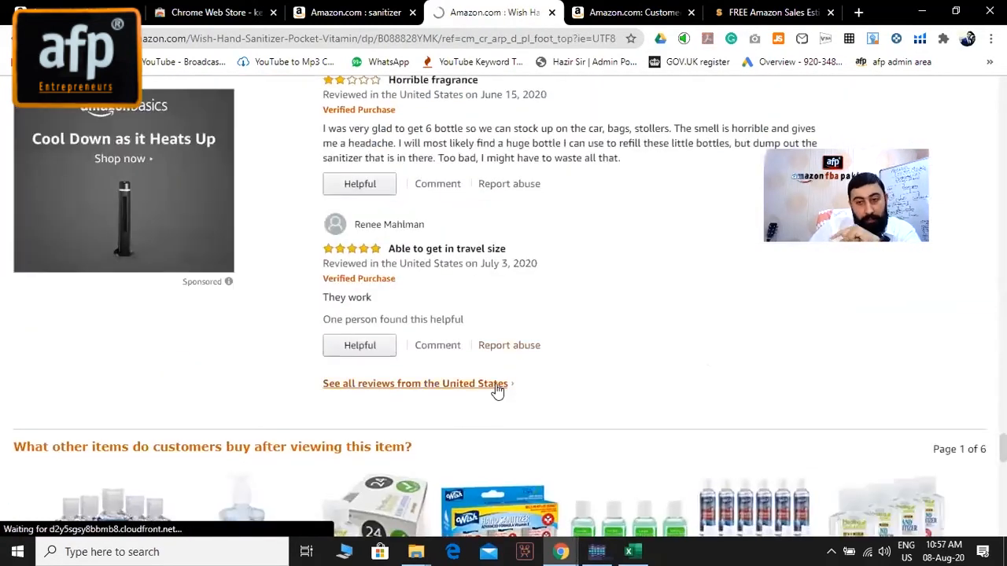
scroll(474, 304, "down", 1)
left_click(474, 294)
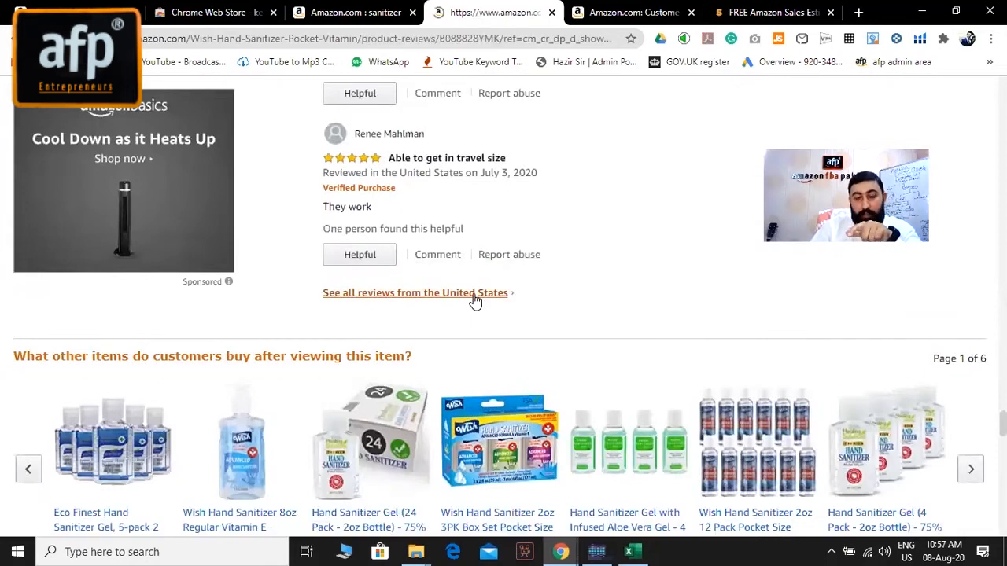
Look over the Wish Hand Sanitizer review list again, and close its tab to return to the sanitizer search results.
scroll(541, 327, "down", 5)
scroll(291, 323, "down", 5)
scroll(291, 322, "up", 7)
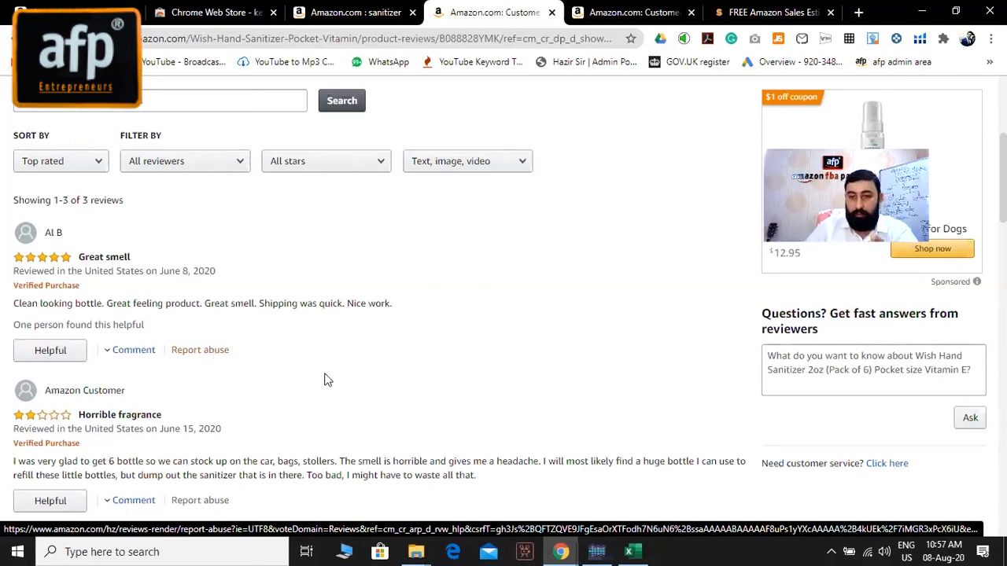
scroll(394, 394, "up", 2)
left_click(552, 13)
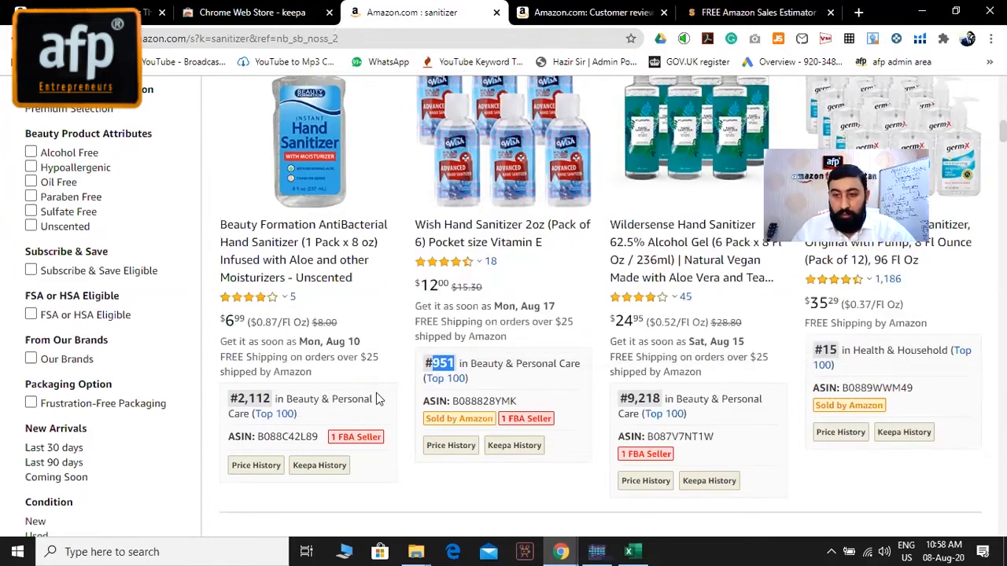
Copy the Wildersense Hand Sanitizer's best seller rank 9,218 into the sales estimator and calculate its monthly sales.
scroll(623, 399, "down", 1)
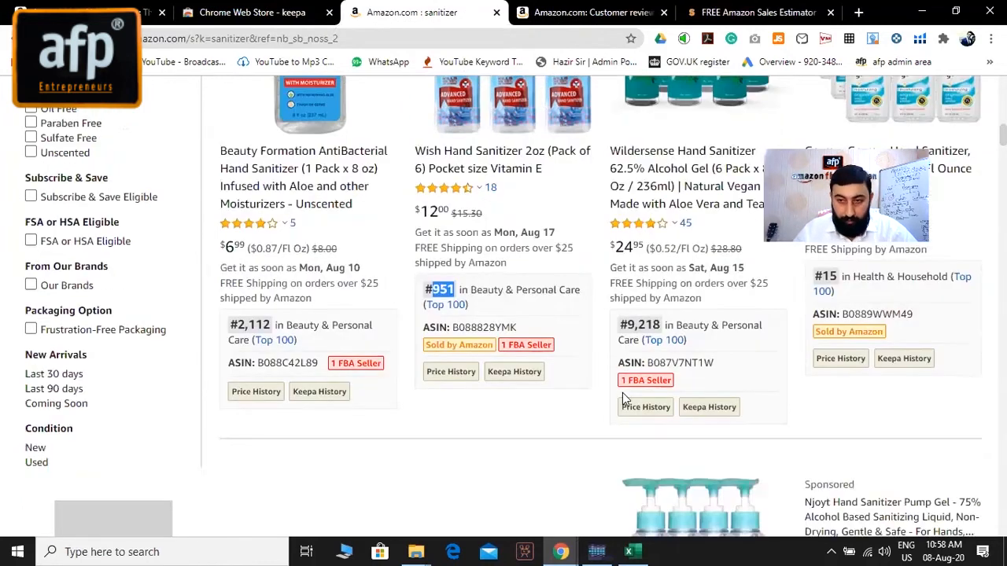
double_click(634, 325)
key("ctrl+c")
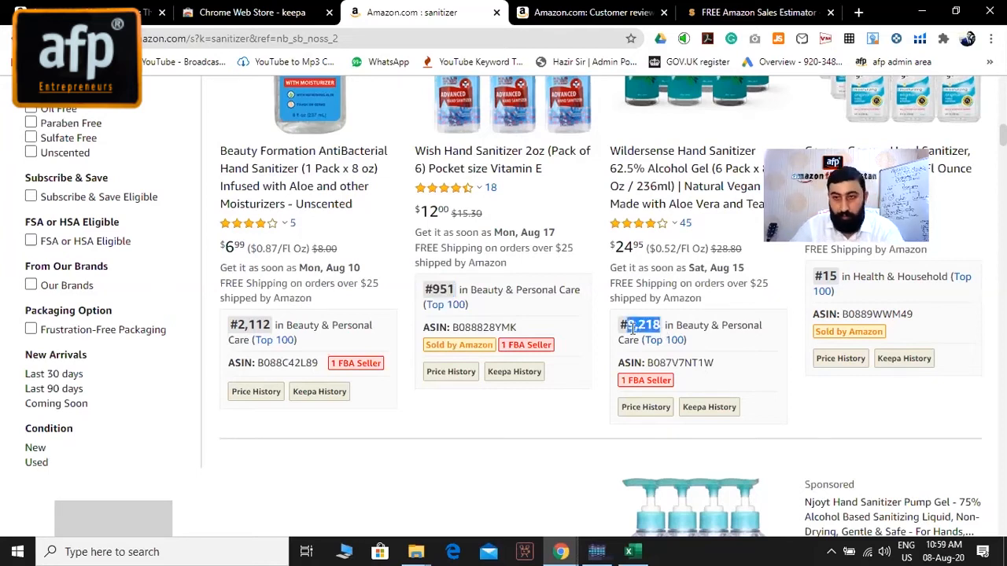
left_click(755, 11)
double_click(503, 260)
key("ctrl+v")
left_click(576, 436)
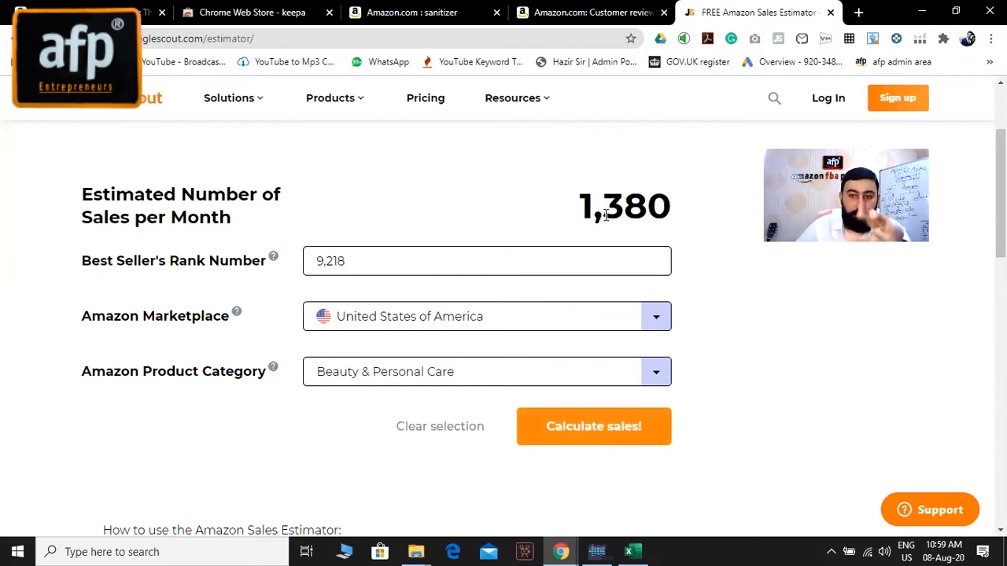
Open the Wildersense Hand Sanitizer listing from the sanitizer search results and examine its details, related products and customer reviews.
left_click(597, 14)
key("ctrl+shift+Tab")
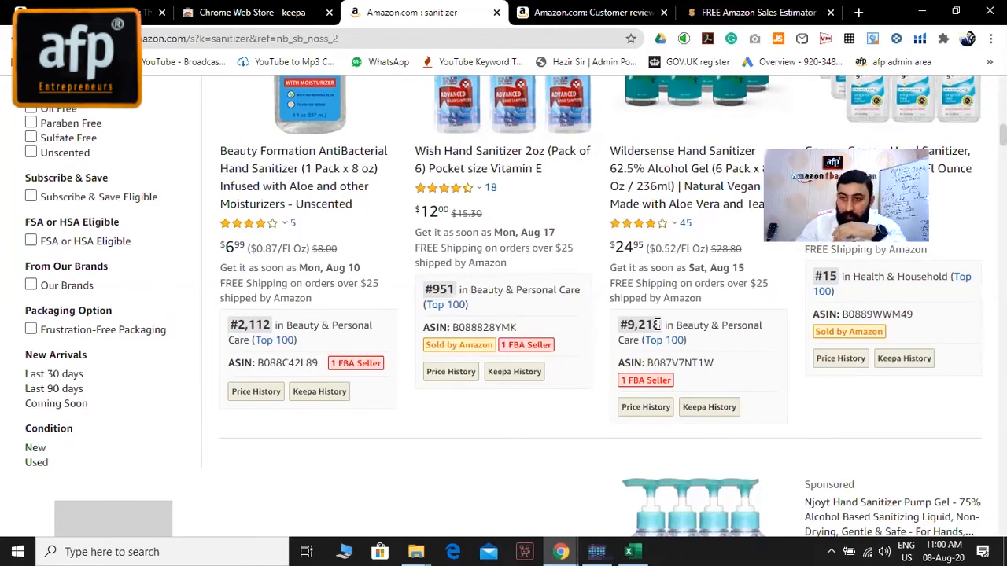
left_click(682, 204)
scroll(582, 287, "down", 5)
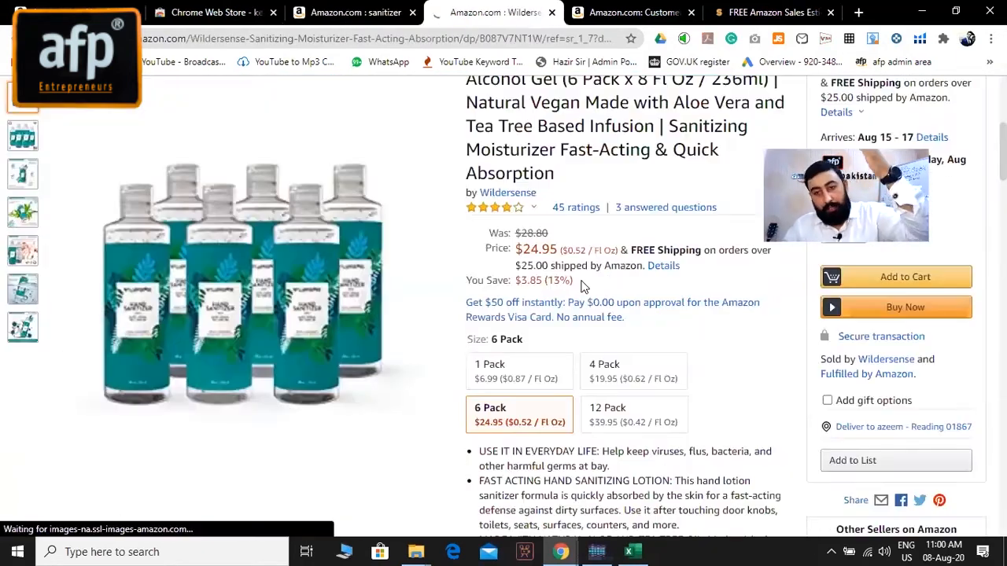
scroll(582, 287, "down", 20)
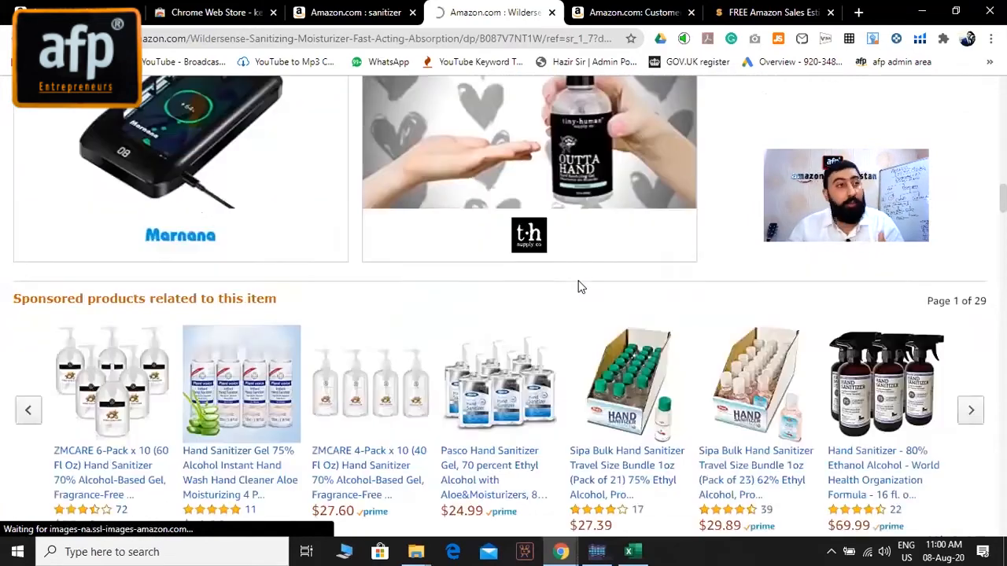
scroll(576, 286, "down", 20)
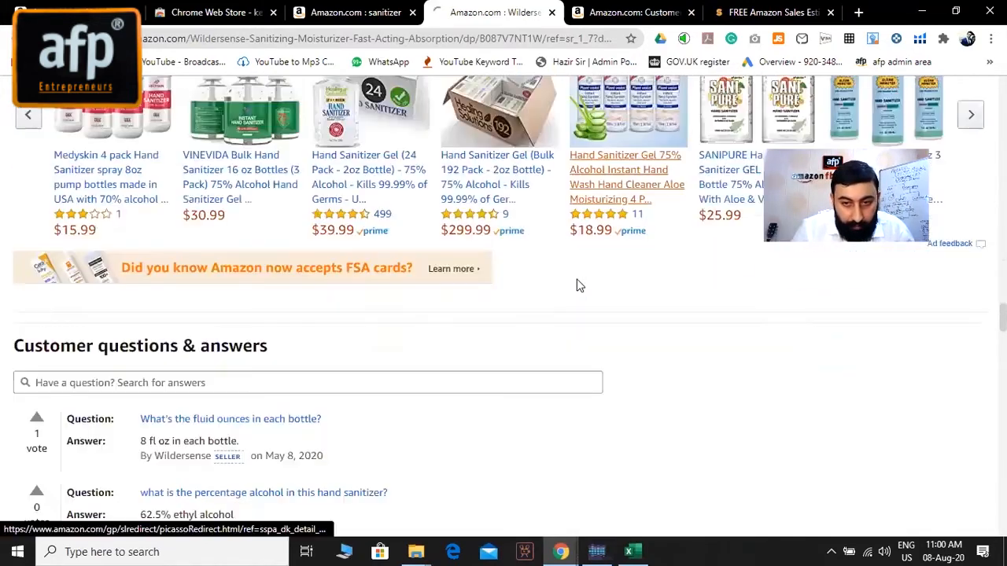
scroll(577, 285, "down", 15)
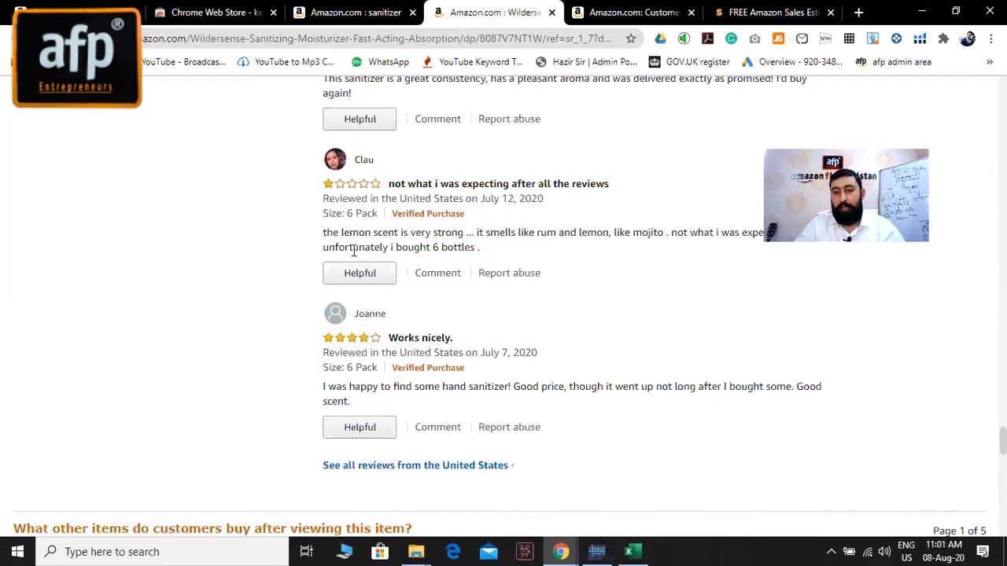
Open all United States reviews of the Wildersense Hand Sanitizer and read the first page.
left_click(463, 466)
scroll(463, 397, "down", 6)
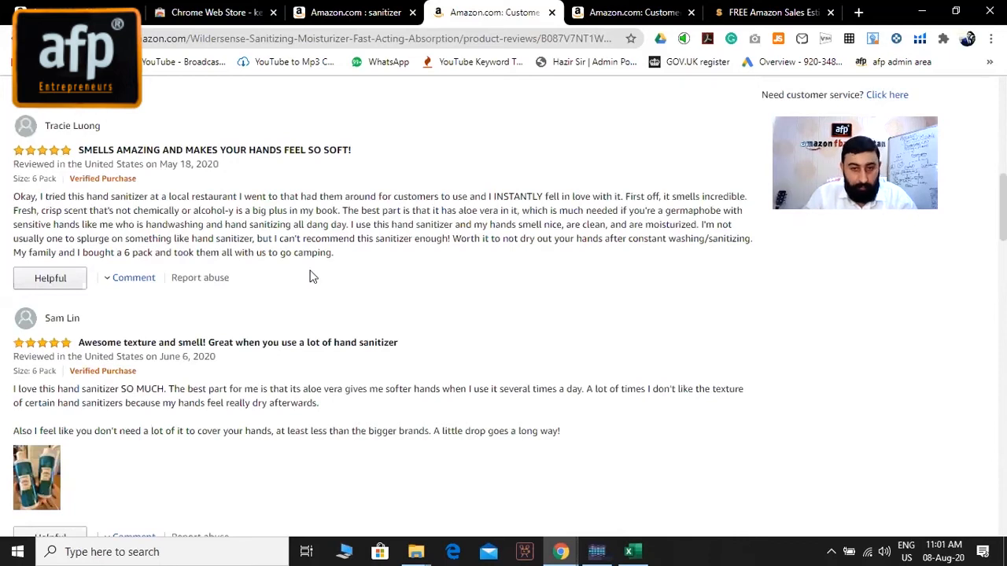
scroll(445, 366, "down", 15)
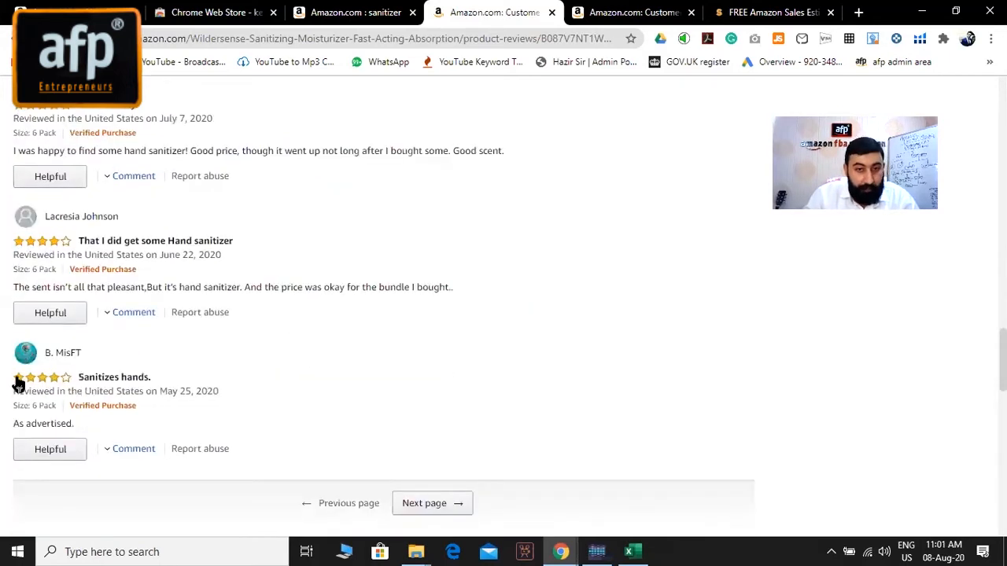
Go to the second page of the Wildersense Hand Sanitizer reviews and read the comments and star ratings.
left_click(429, 504)
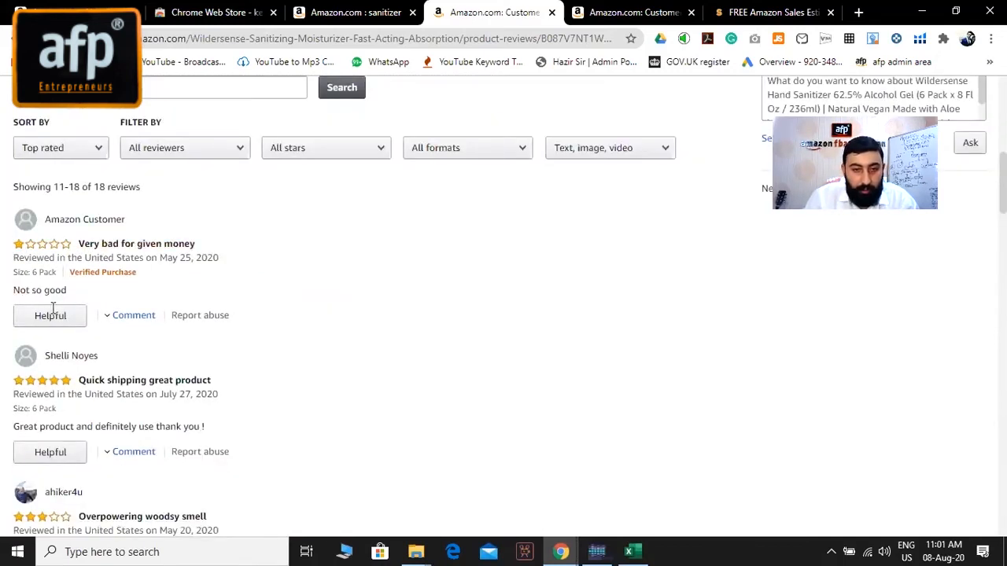
scroll(53, 306, "down", 3)
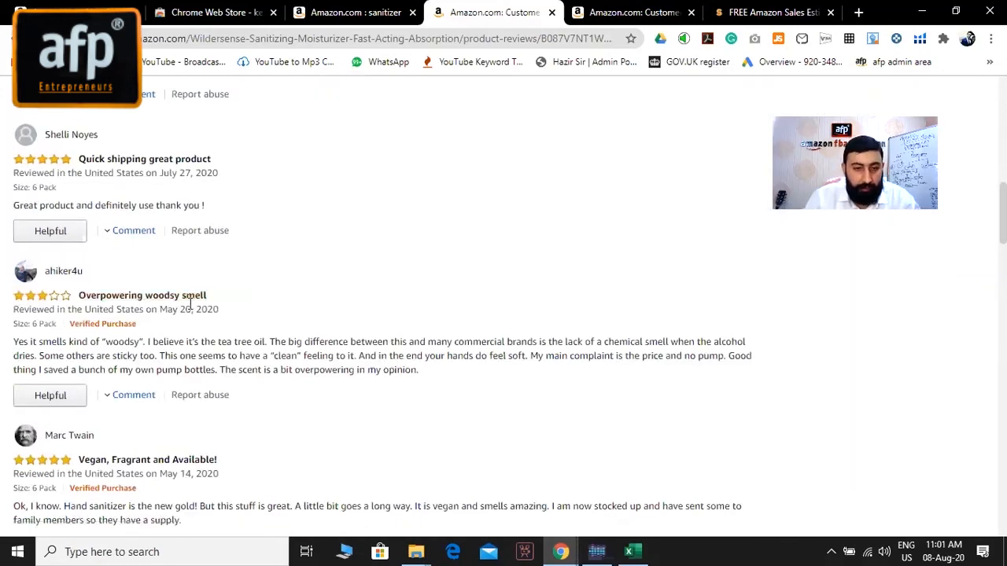
scroll(192, 323, "down", 10)
scroll(331, 336, "down", 2)
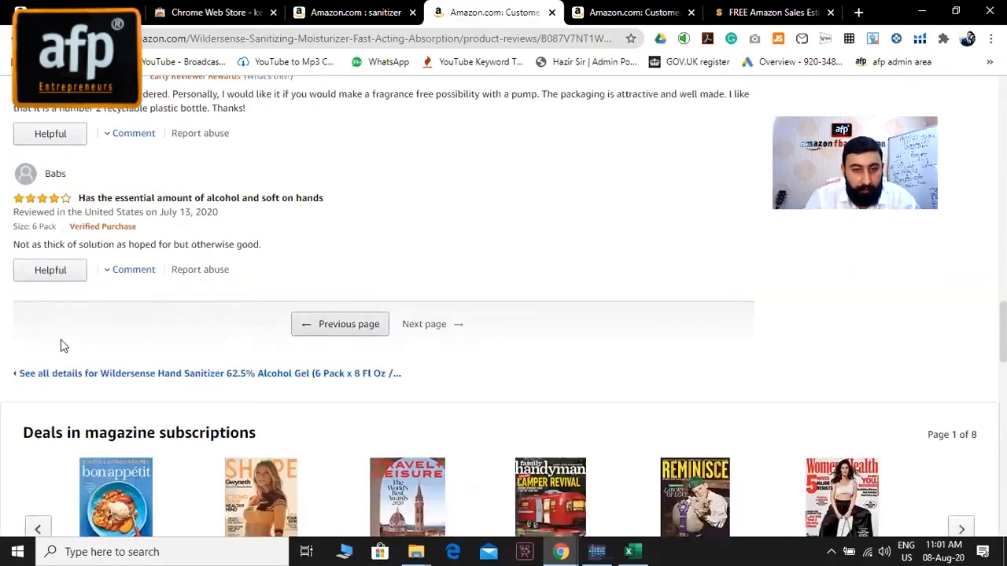
scroll(61, 344, "up", 2)
scroll(364, 354, "up", 1)
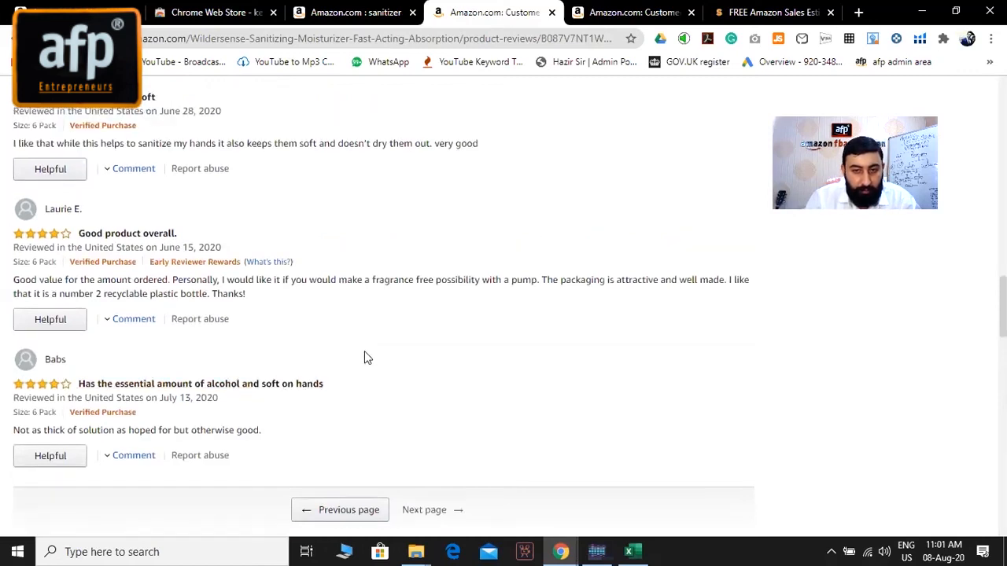
scroll(141, 345, "up", 15)
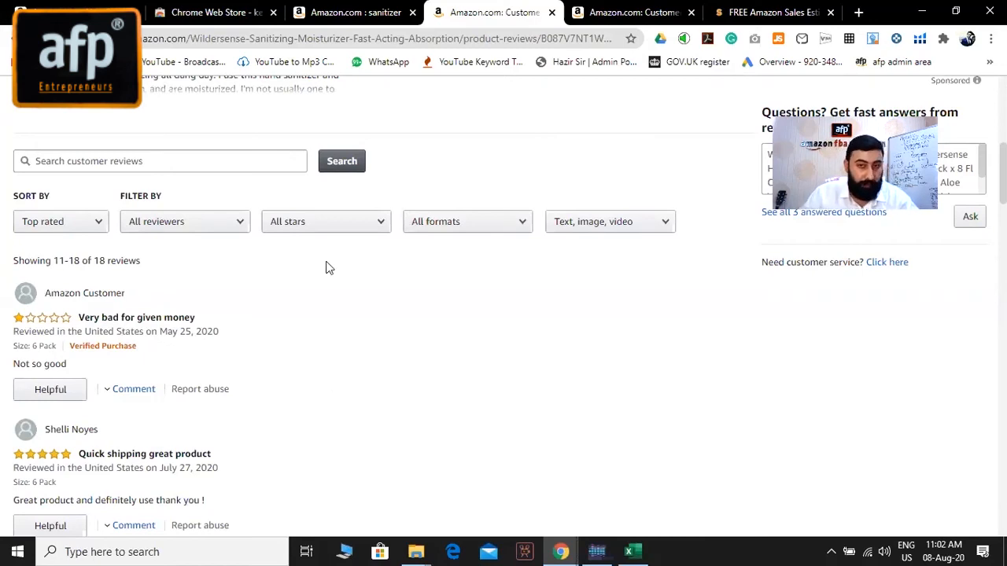
Compare the Wildersense reviews with its entry in the sanitizer search results, ending on the search results.
key("ctrl+shift+Tab")
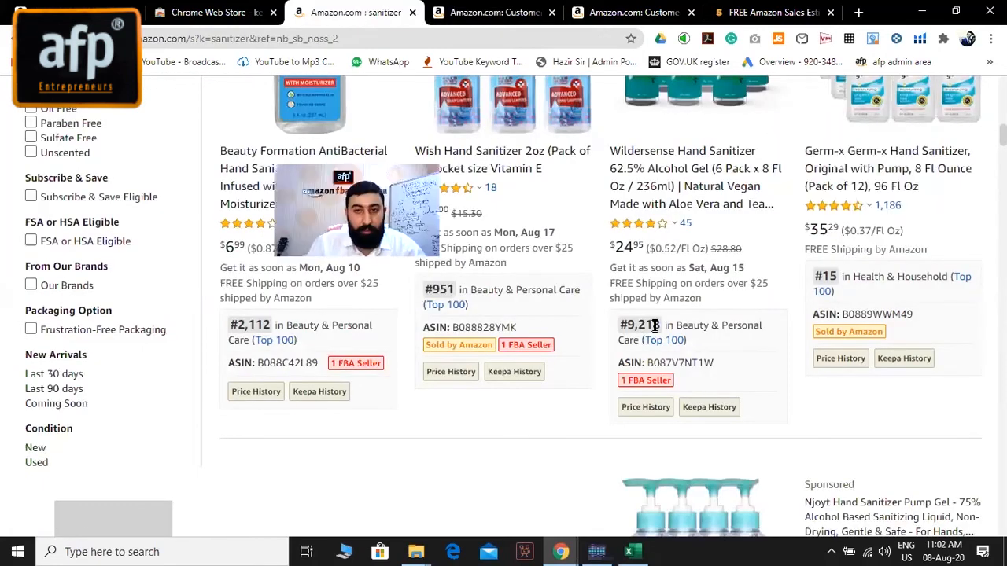
key("ctrl+Tab")
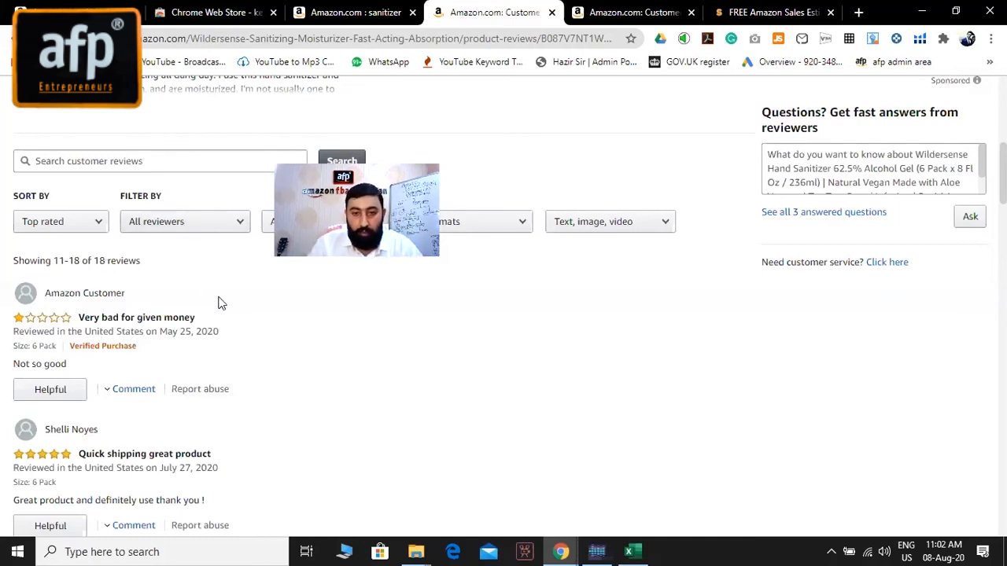
left_click(356, 17)
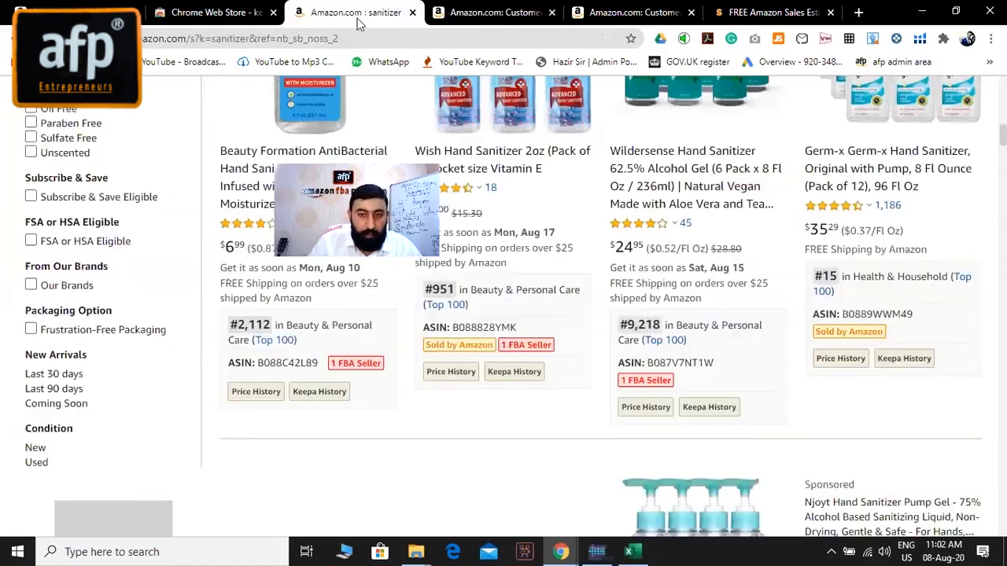